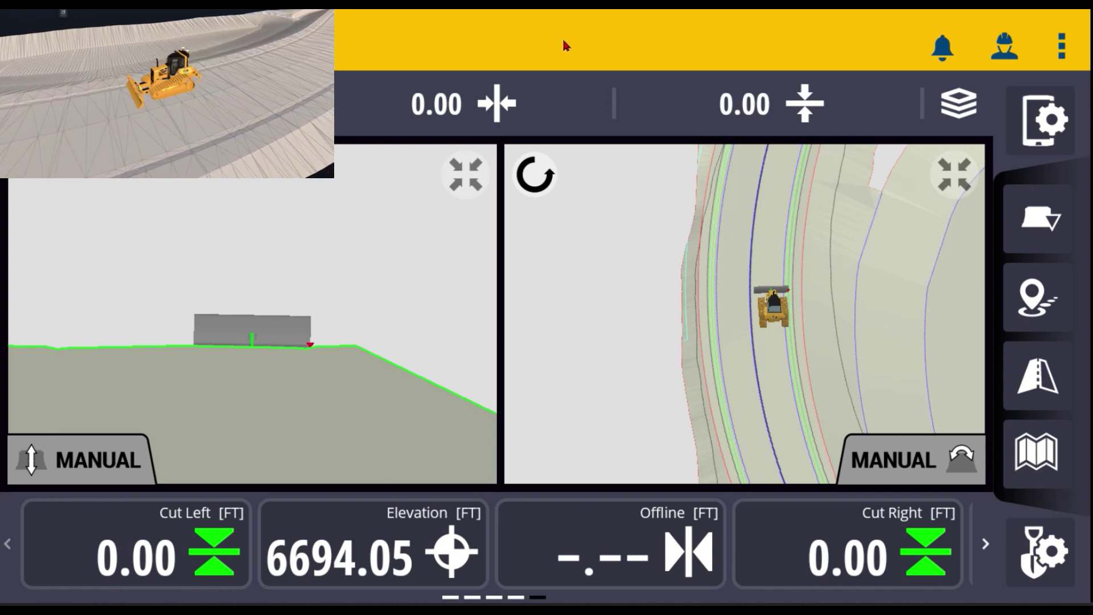
- Pan the cross-section view and zoom the plan view in around the dozer
{"action": "left_click", "coordinate": [476, 109]}
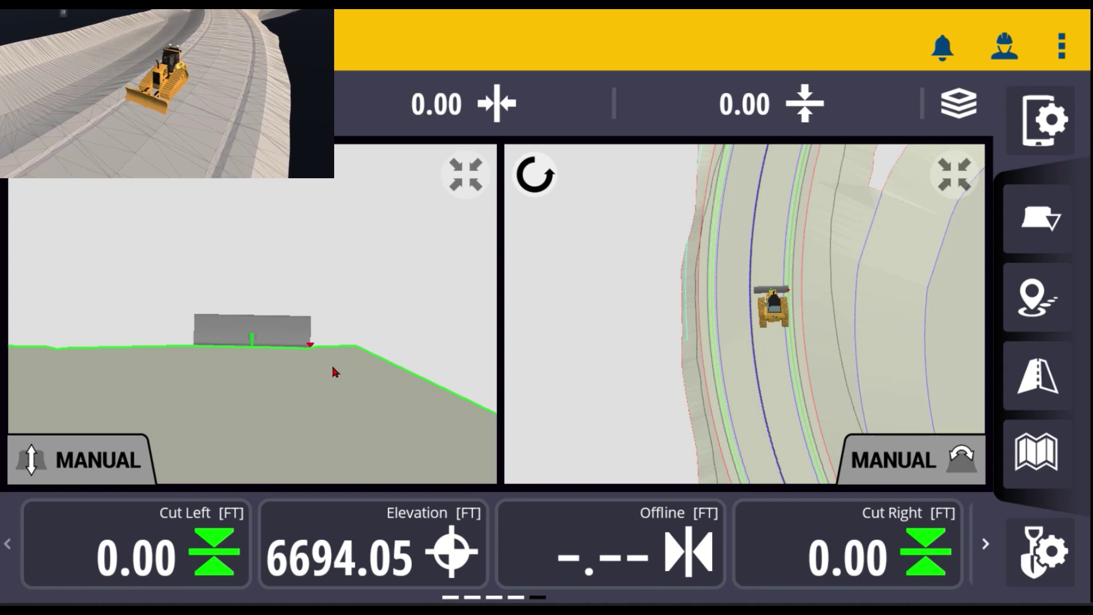
{"action": "mouse_move", "coordinate": [249, 384]}
{"action": "left_mouse_down"}
{"action": "mouse_move", "coordinate": [353, 390]}
{"action": "mouse_move", "coordinate": [288, 393]}
{"action": "left_mouse_up"}
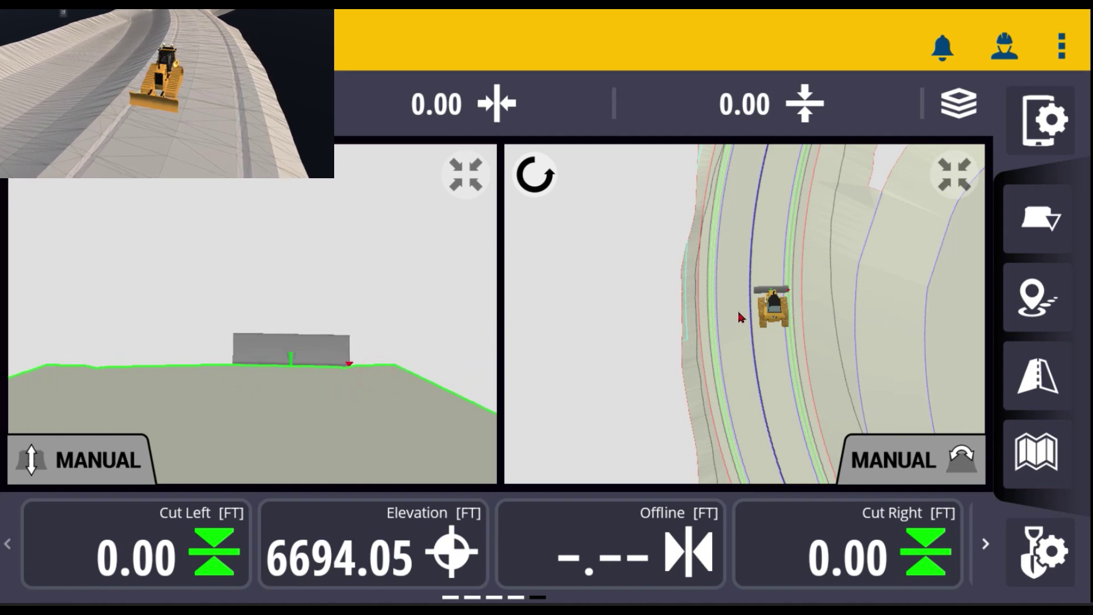
{"action": "left_click_drag", "start_coordinate": [444, 380], "coordinate": [385, 395]}
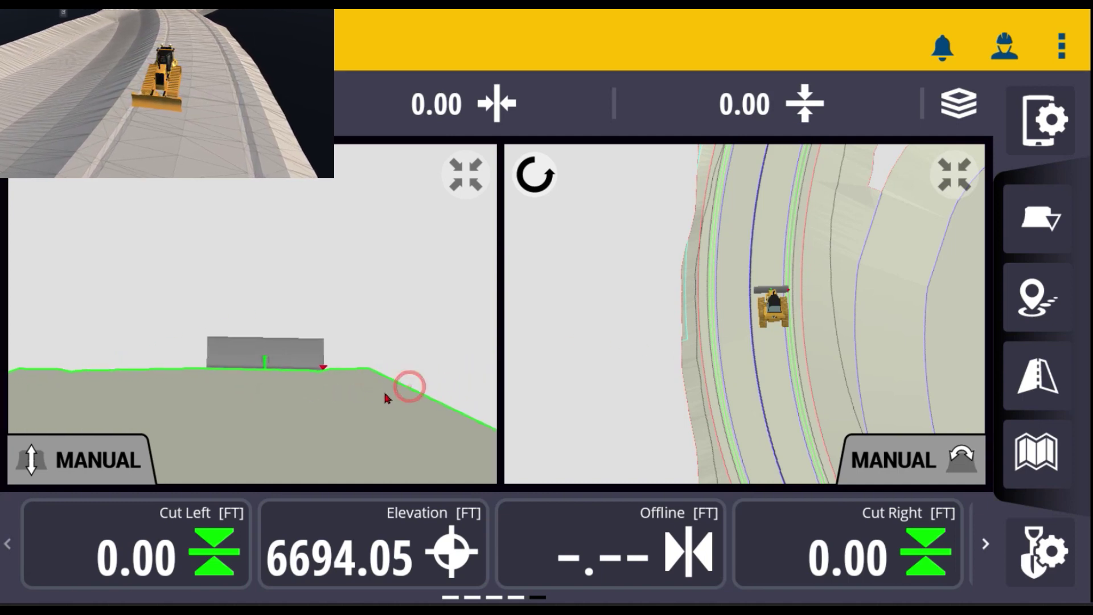
{"action": "double_click", "coordinate": [797, 312]}
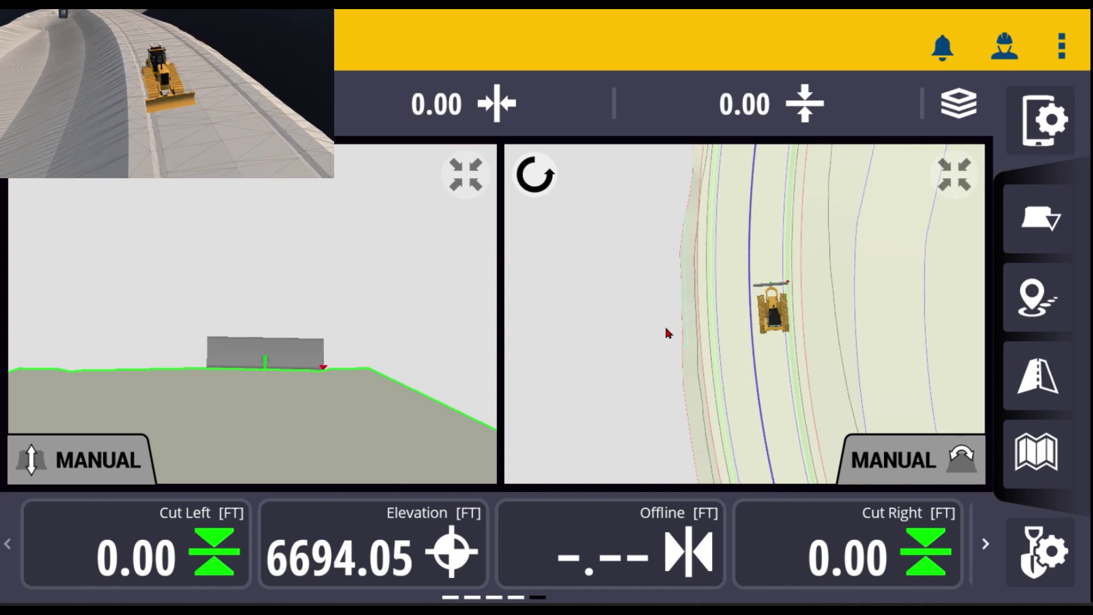
{"action": "left_click_drag", "start_coordinate": [294, 385], "coordinate": [319, 390]}
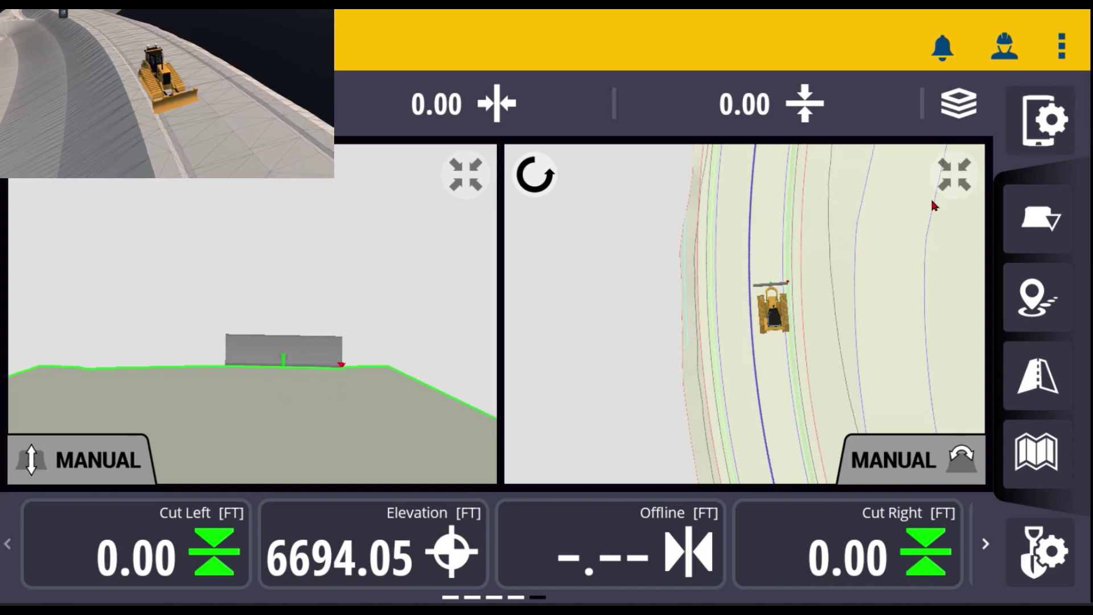
- Toggle the plan view between 3-D perspective and top-down, then open its 3 Dimensional options
{"action": "left_click", "coordinate": [959, 181]}
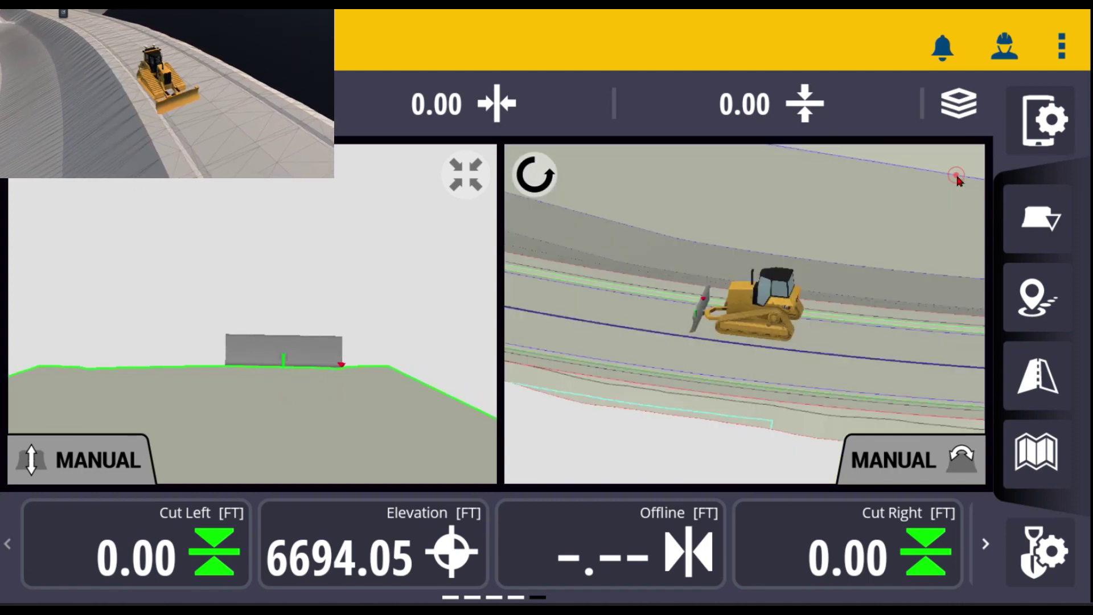
{"action": "left_click_drag", "start_coordinate": [900, 286], "coordinate": [822, 351]}
{"action": "left_click", "coordinate": [808, 311]}
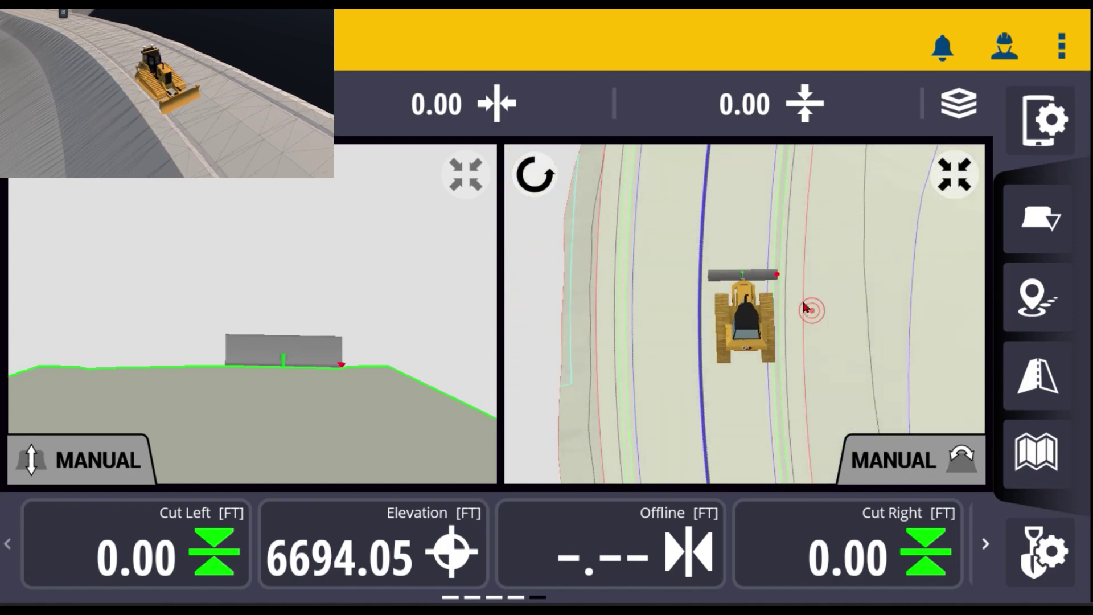
{"action": "left_click", "coordinate": [798, 302]}
{"action": "mouse_move", "coordinate": [795, 312]}
{"action": "left_mouse_down"}
{"action": "mouse_move", "coordinate": [795, 396]}
{"action": "mouse_move", "coordinate": [786, 349]}
{"action": "mouse_move", "coordinate": [802, 317]}
{"action": "mouse_move", "coordinate": [785, 306]}
{"action": "left_mouse_up"}
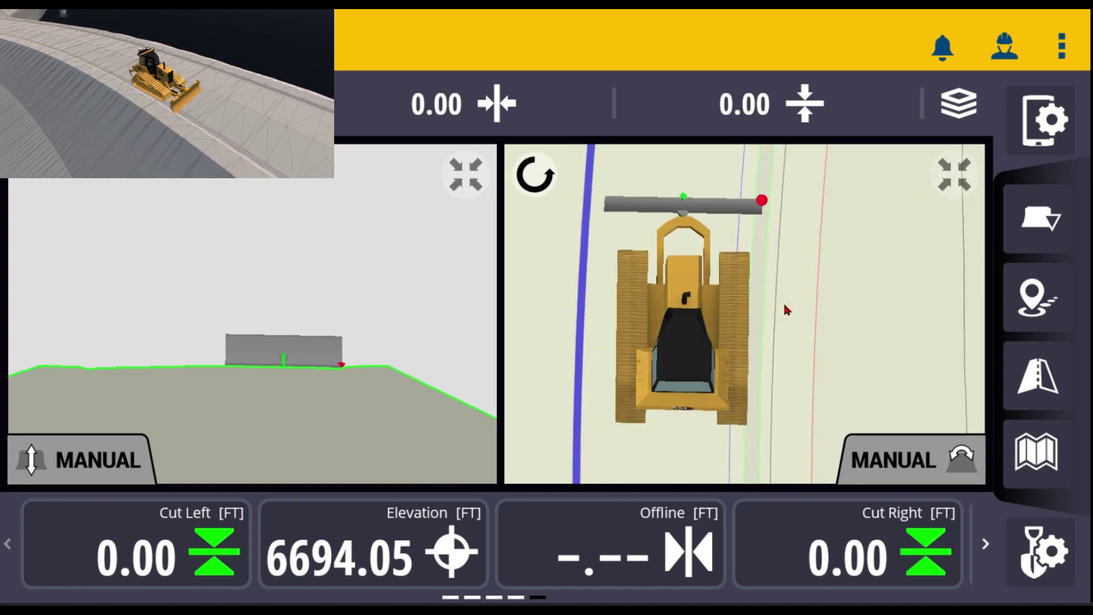
{"action": "left_click", "coordinate": [945, 179]}
{"action": "left_click", "coordinate": [850, 323]}
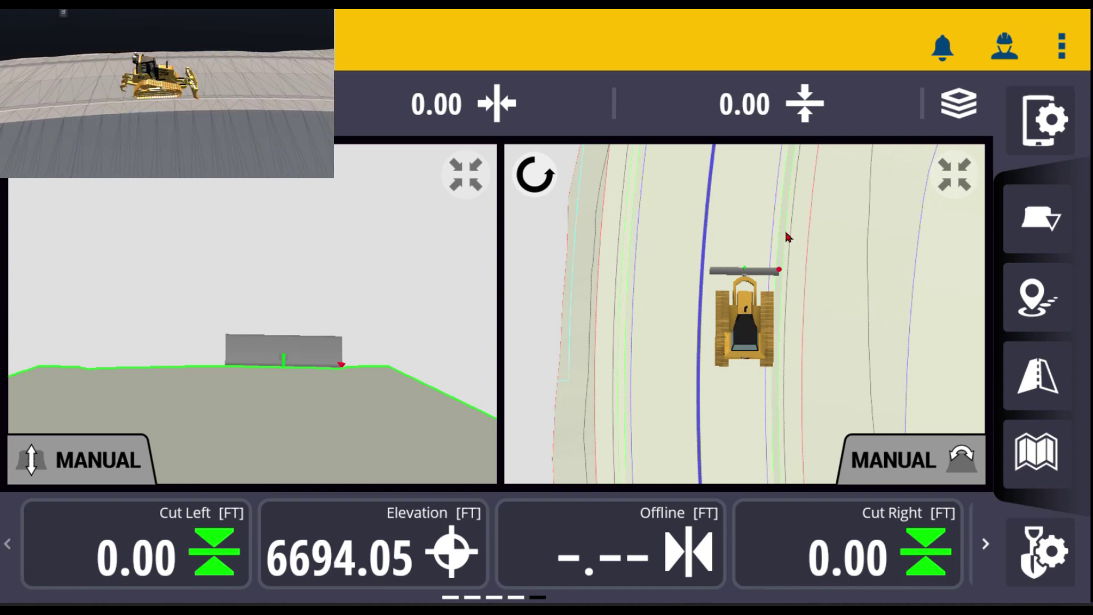
{"action": "left_click", "coordinate": [788, 237]}
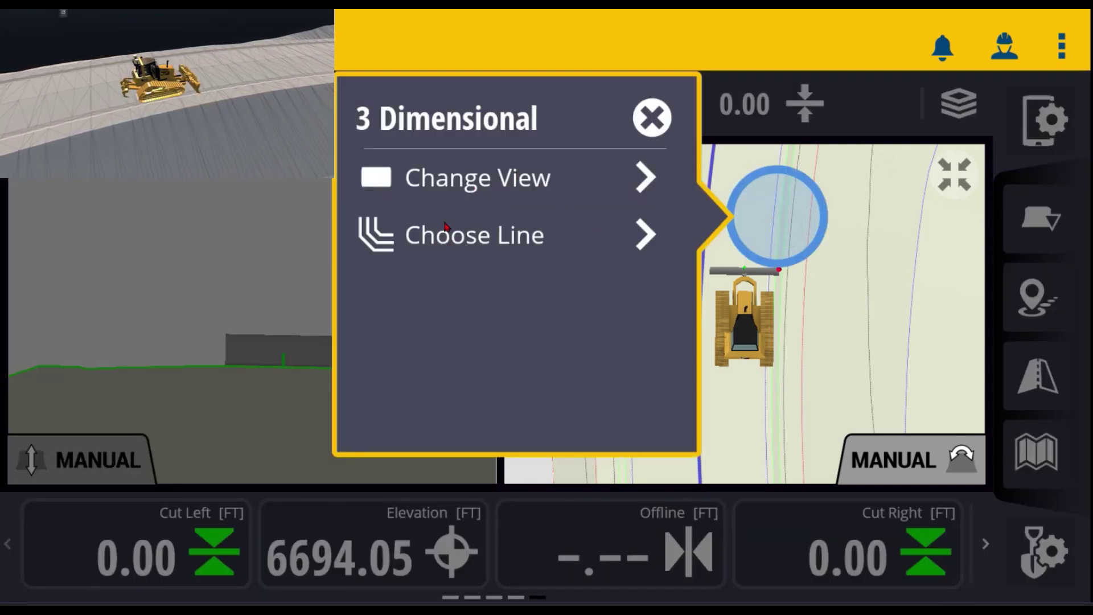
- From Choose Line, inspect the guidance settings of Line 1, Line 2 and Line 3, then close the chooser
{"action": "left_click", "coordinate": [477, 240]}
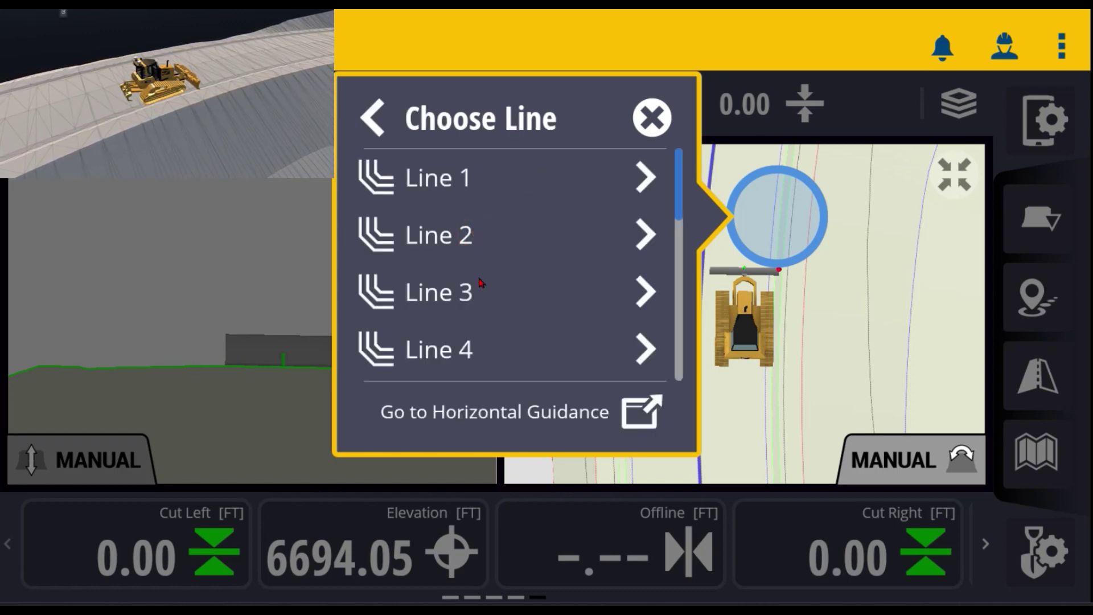
{"action": "scroll", "coordinate": [484, 283], "scroll_direction": "down", "scroll_amount": 9}
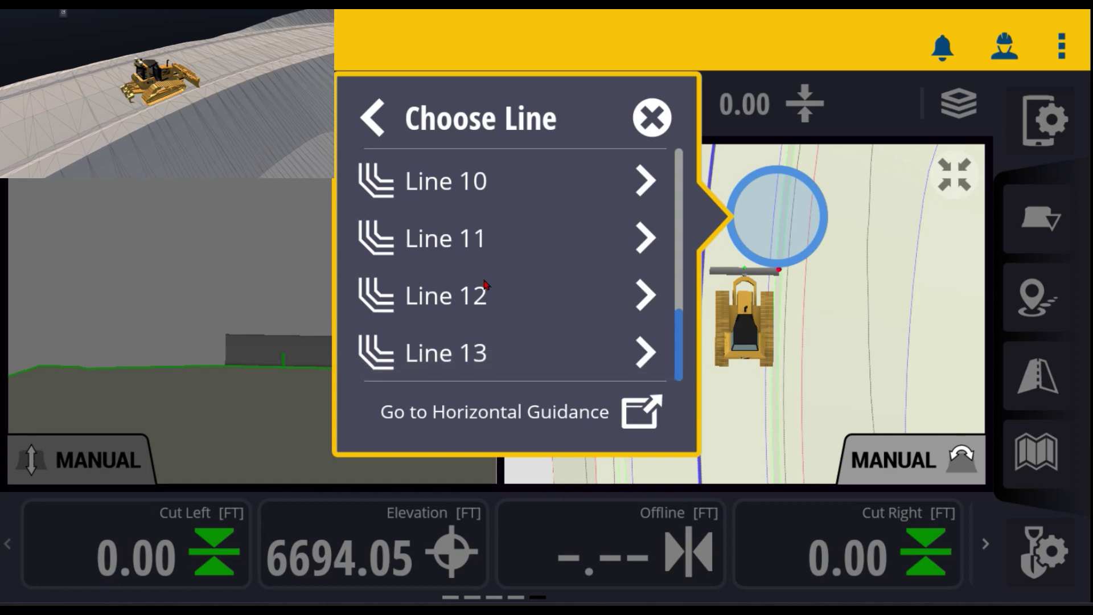
{"action": "scroll", "coordinate": [485, 283], "scroll_direction": "up", "scroll_amount": 9}
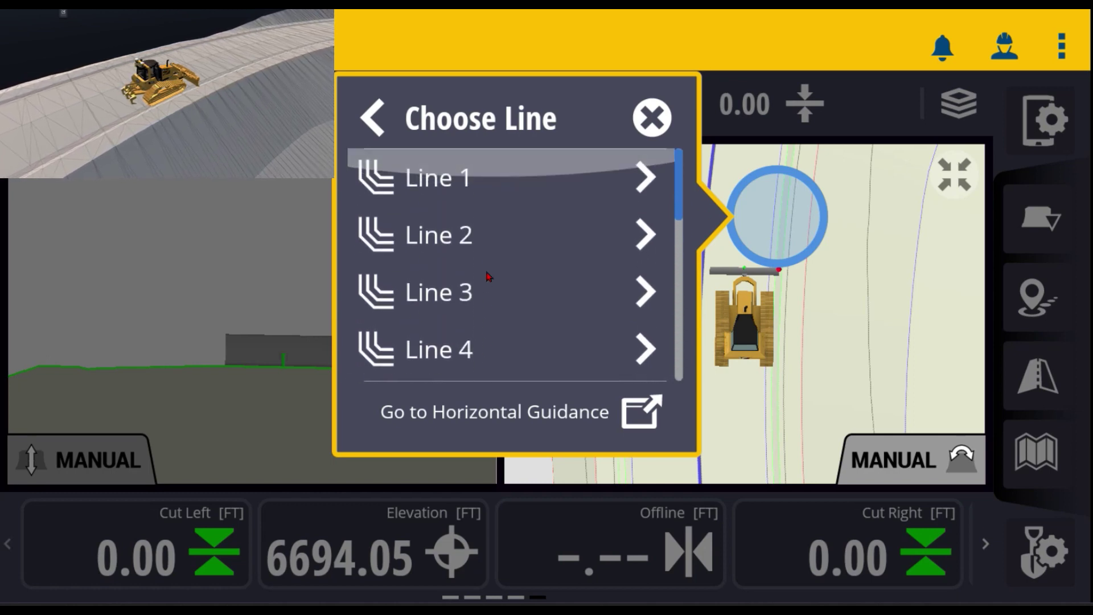
{"action": "left_click", "coordinate": [464, 184]}
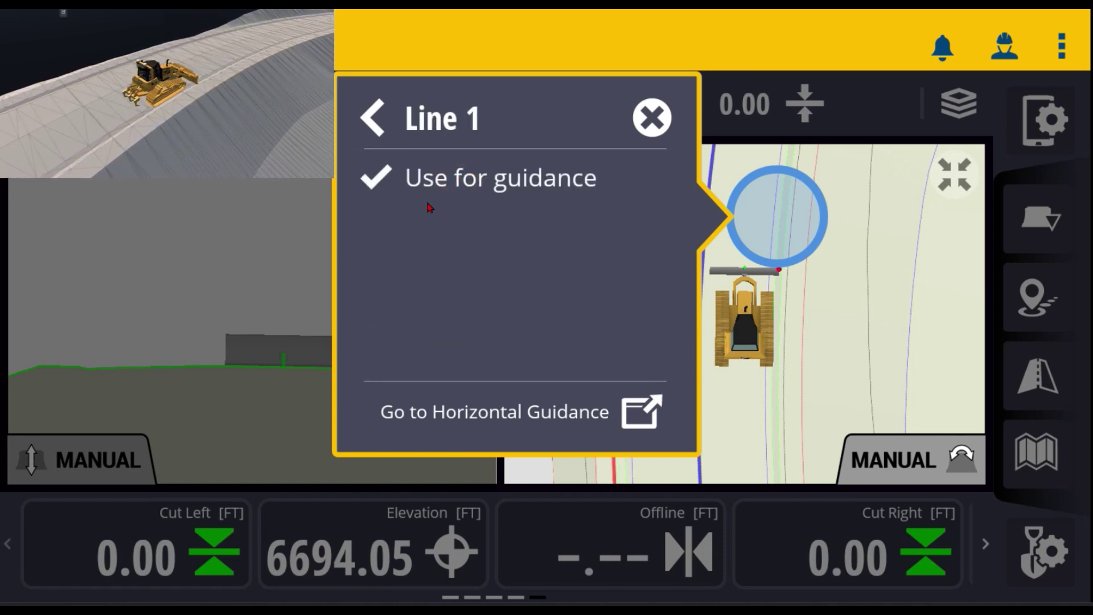
{"action": "left_click", "coordinate": [377, 117]}
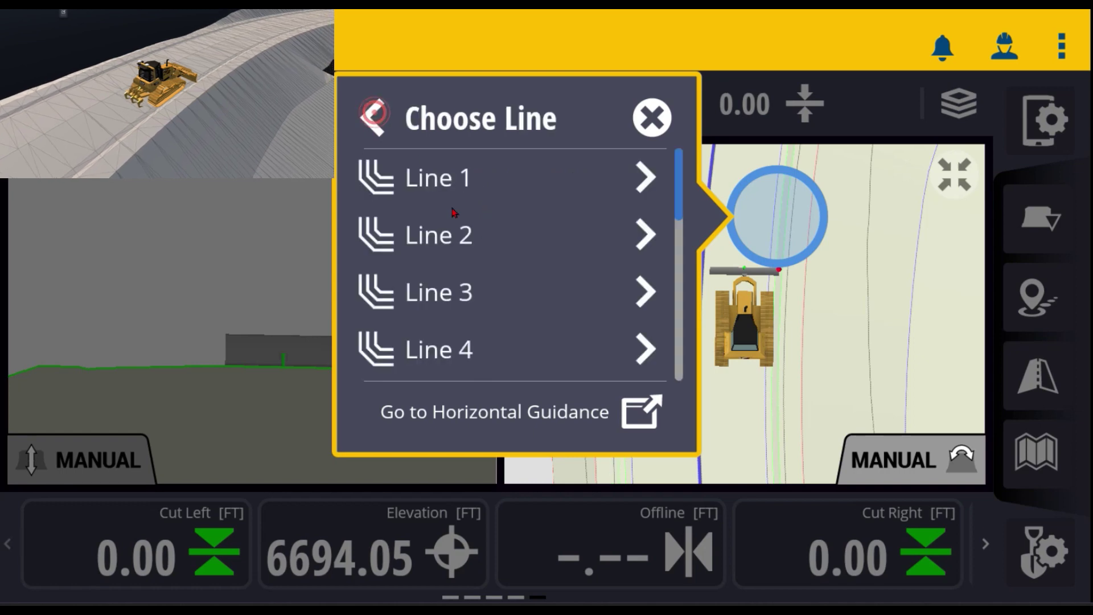
{"action": "left_click", "coordinate": [505, 252]}
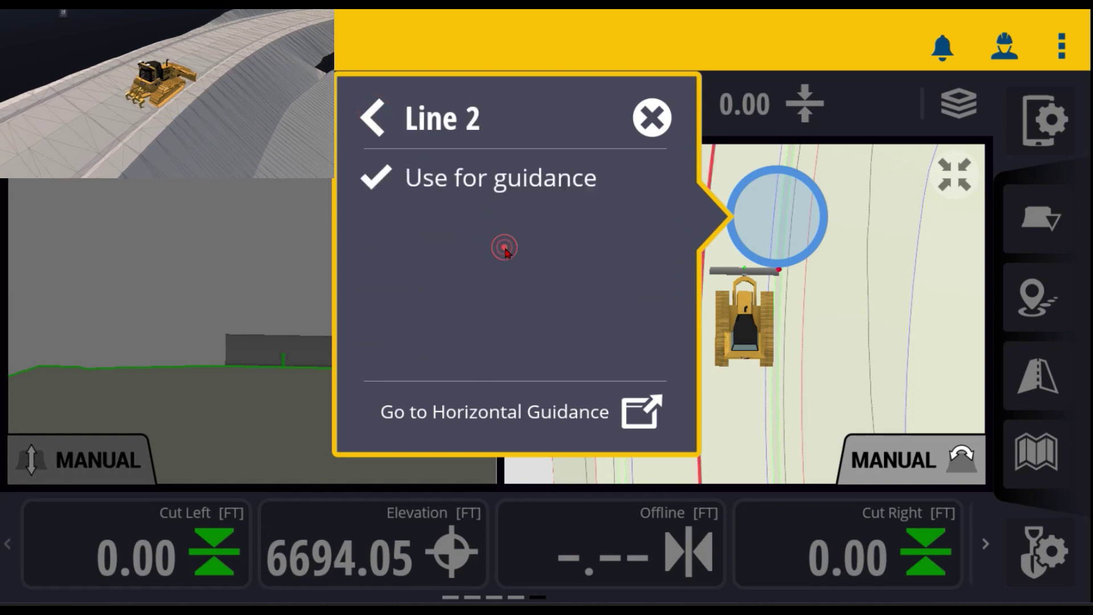
{"action": "left_click", "coordinate": [377, 117]}
{"action": "left_click", "coordinate": [483, 295]}
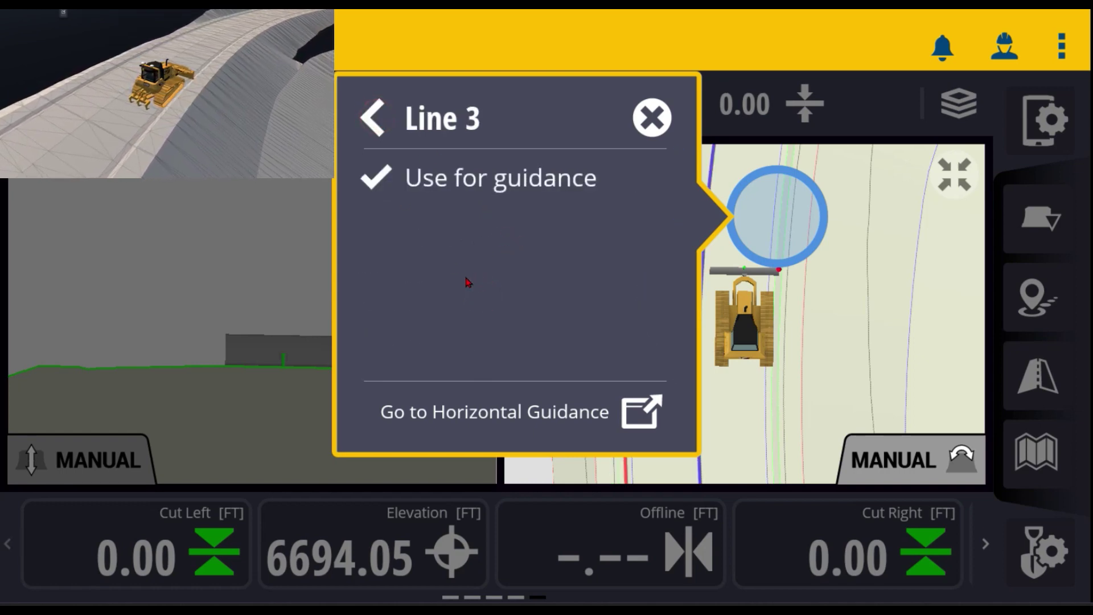
{"action": "left_click", "coordinate": [375, 118]}
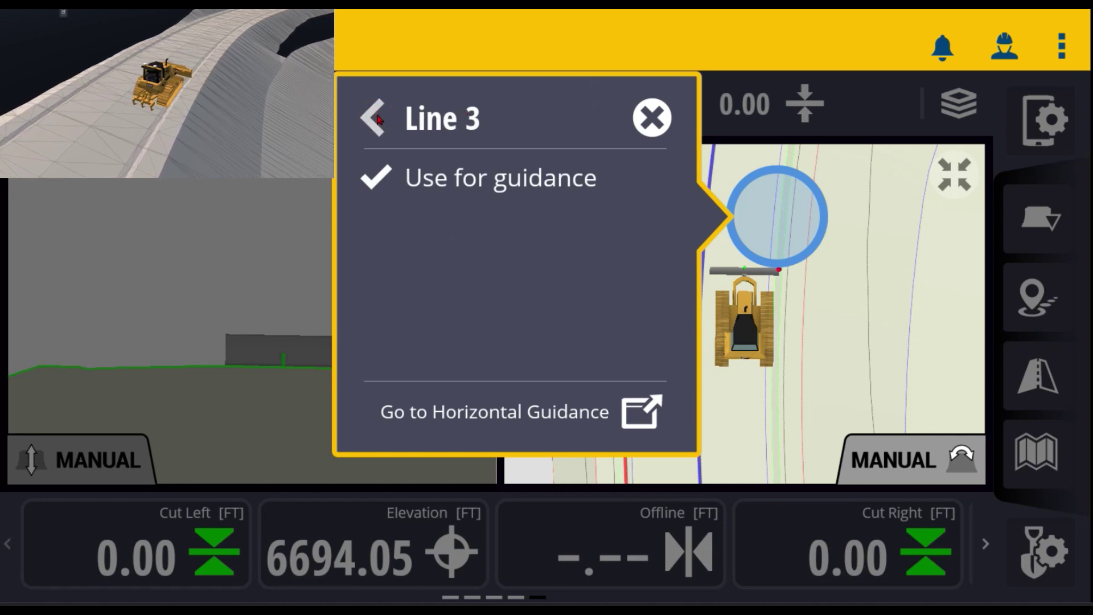
{"action": "left_click", "coordinate": [652, 118]}
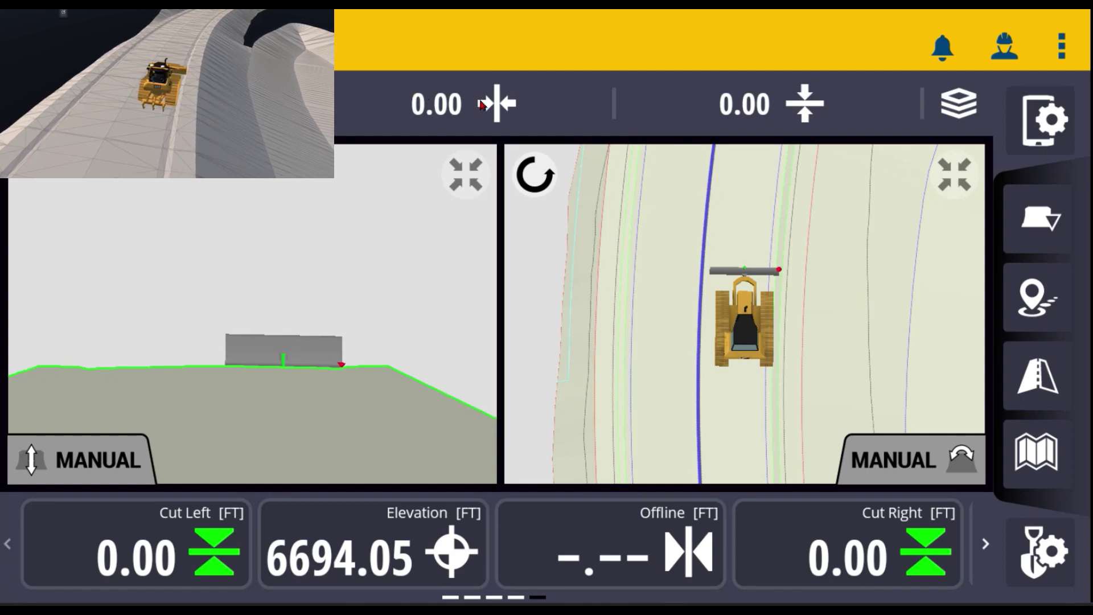
- In Horizontal Guidance, pick the design line beside the dozer, with Default memory and 0.00 ft offset
{"action": "left_click", "coordinate": [497, 105]}
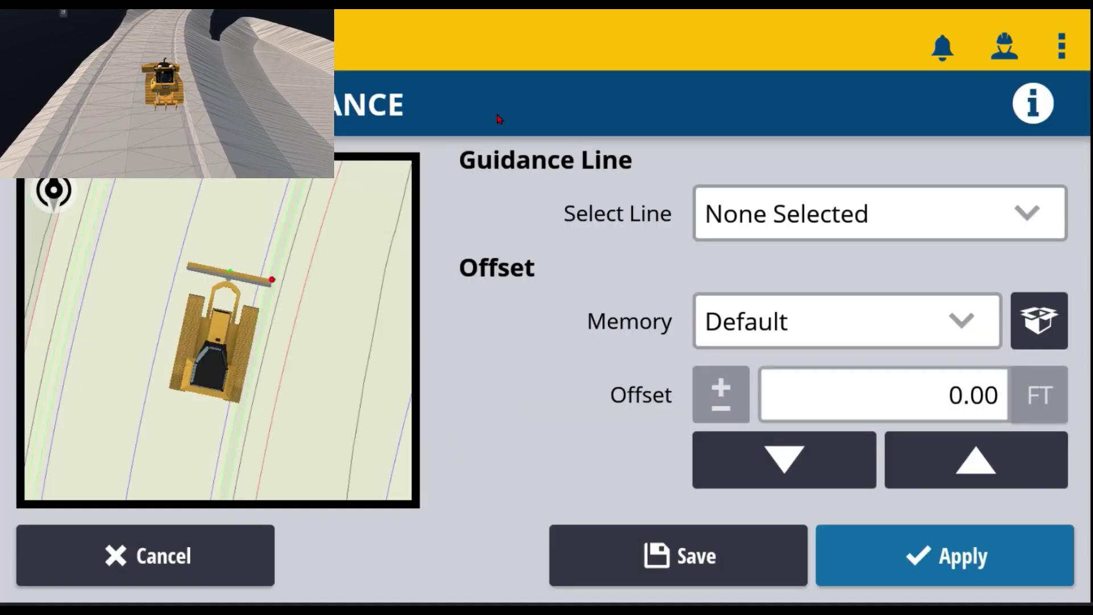
{"action": "left_click_drag", "start_coordinate": [236, 233], "coordinate": [325, 366]}
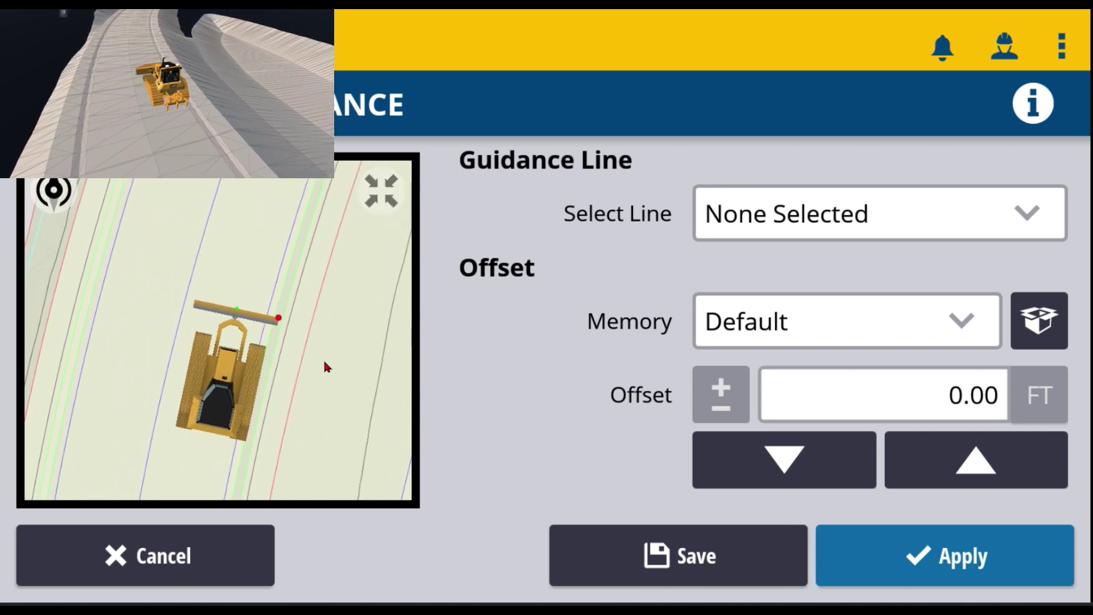
{"action": "left_click", "coordinate": [299, 275]}
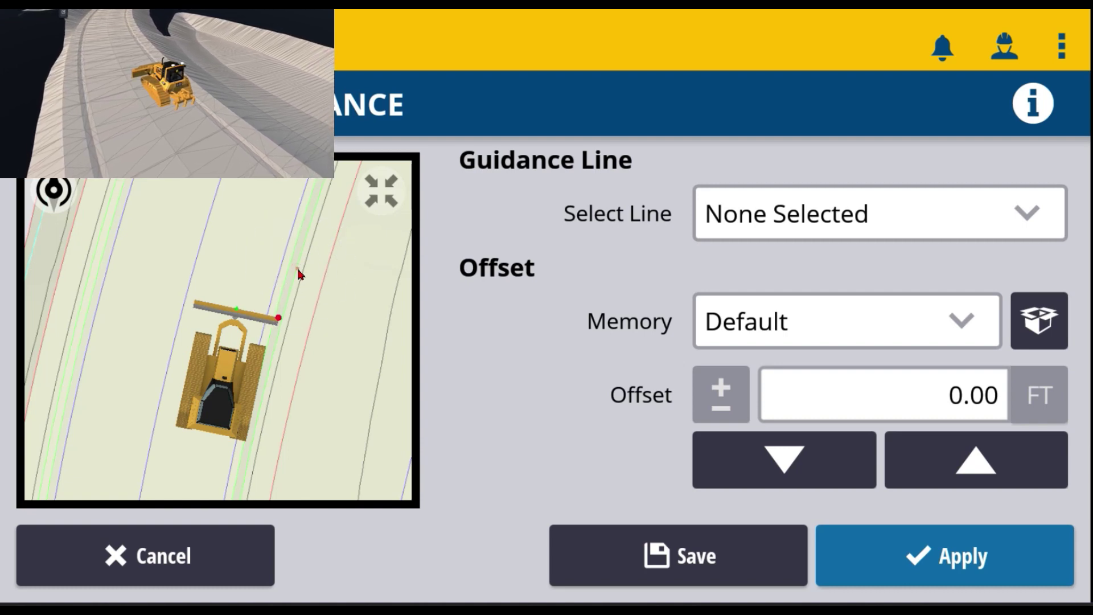
{"action": "left_click", "coordinate": [299, 275]}
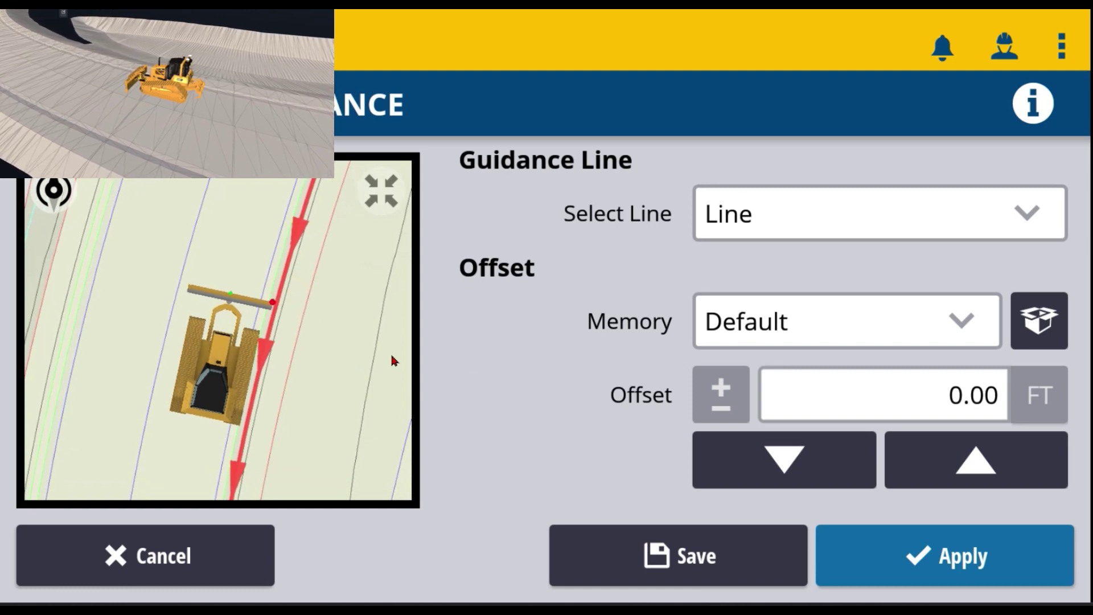
{"action": "left_click", "coordinate": [968, 395]}
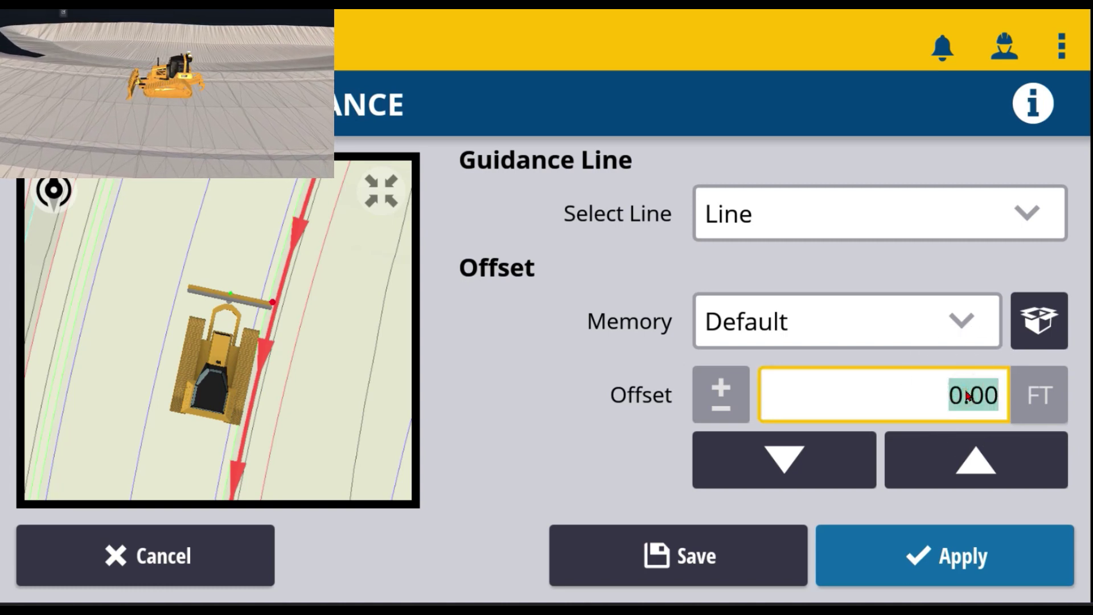
- Enter a -3.00 ft custom offset and apply it to guidance
{"action": "type", "text": "3"}
{"action": "scroll", "coordinate": [271, 302], "scroll_direction": "up", "scroll_amount": 2}
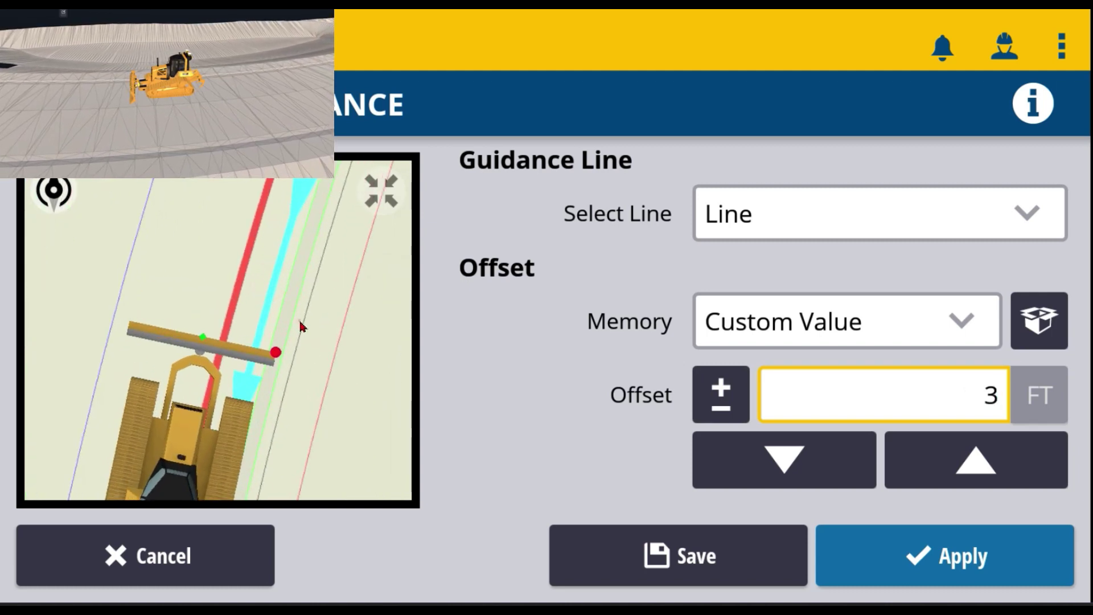
{"action": "left_click", "coordinate": [301, 318]}
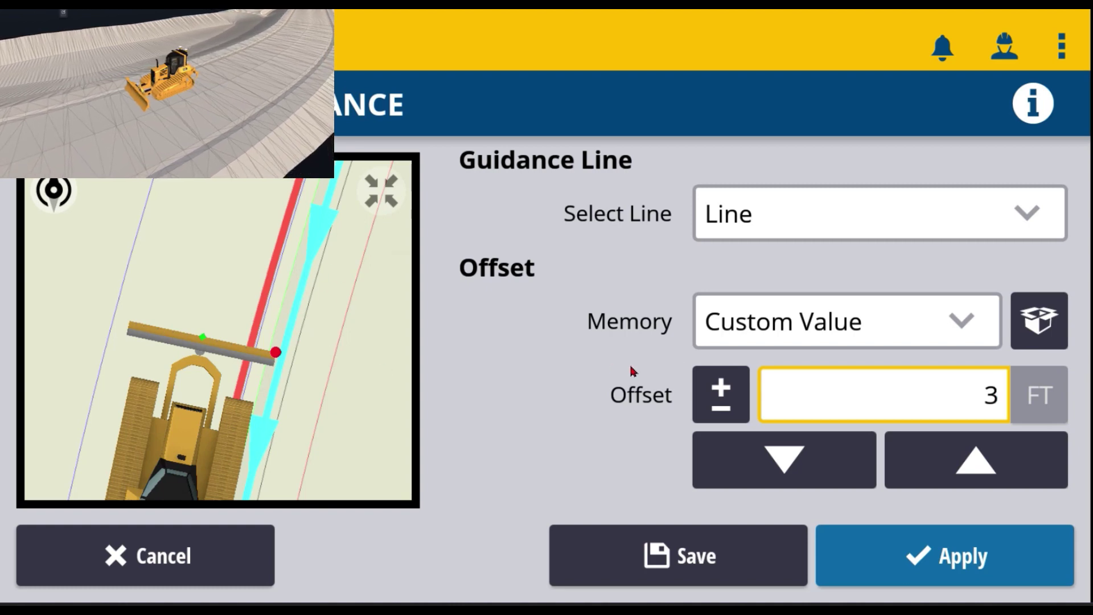
{"action": "left_click", "coordinate": [720, 400]}
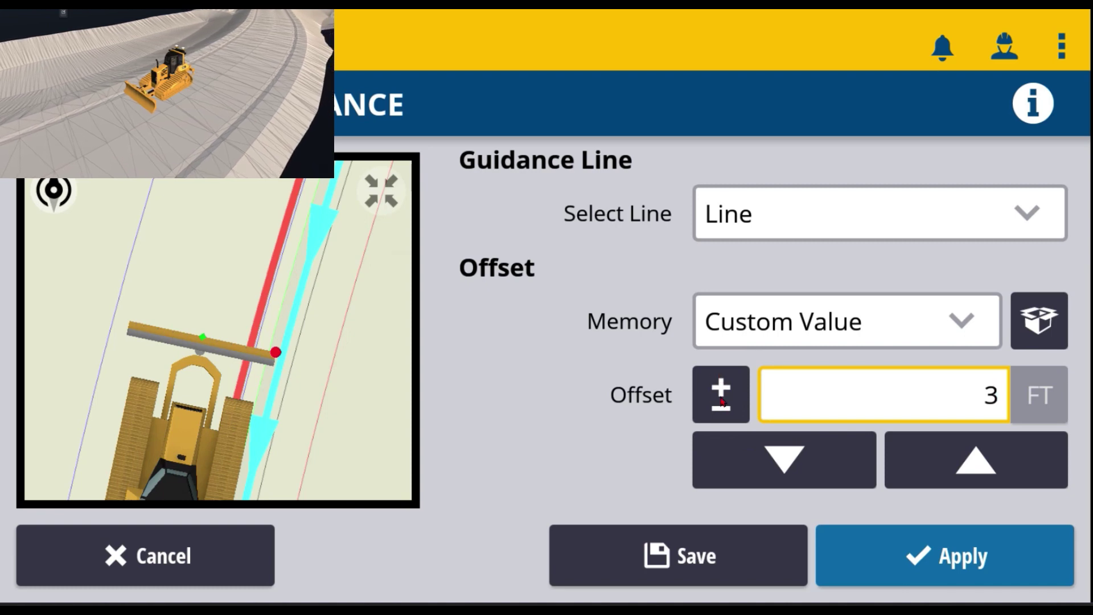
{"action": "left_click", "coordinate": [720, 401]}
{"action": "left_click", "coordinate": [721, 401]}
{"action": "left_click", "coordinate": [721, 400]}
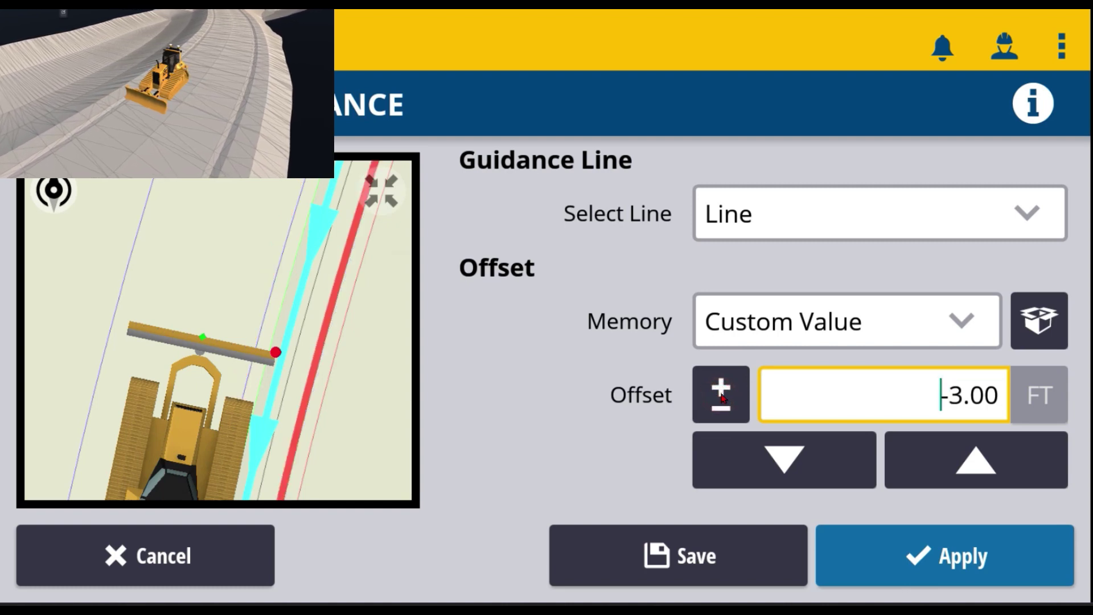
{"action": "left_click", "coordinate": [902, 556]}
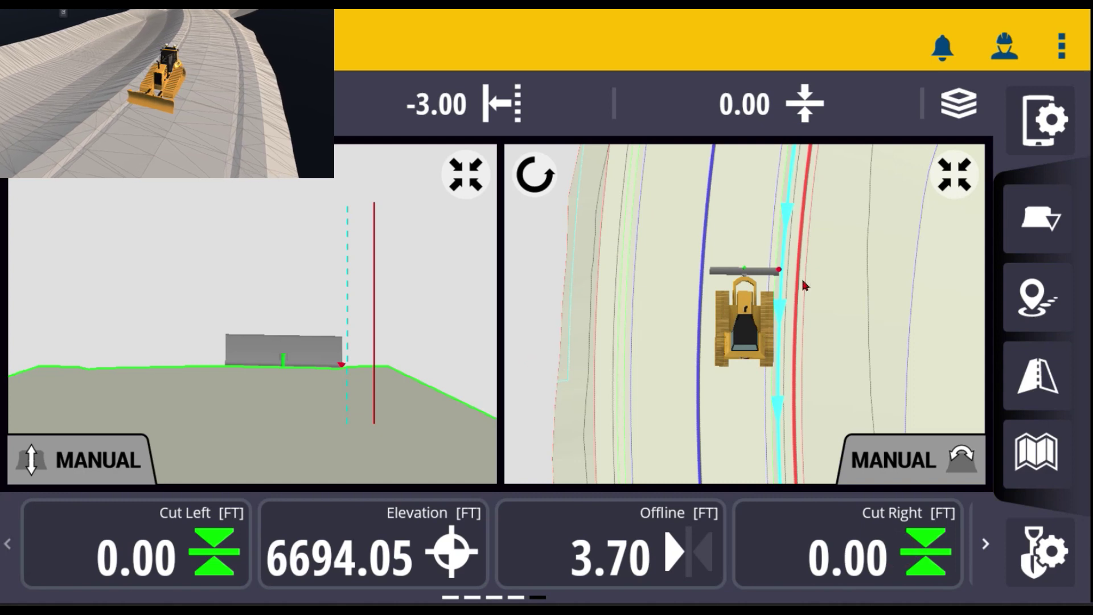
{"action": "scroll", "coordinate": [801, 278], "scroll_direction": "up", "scroll_amount": 3}
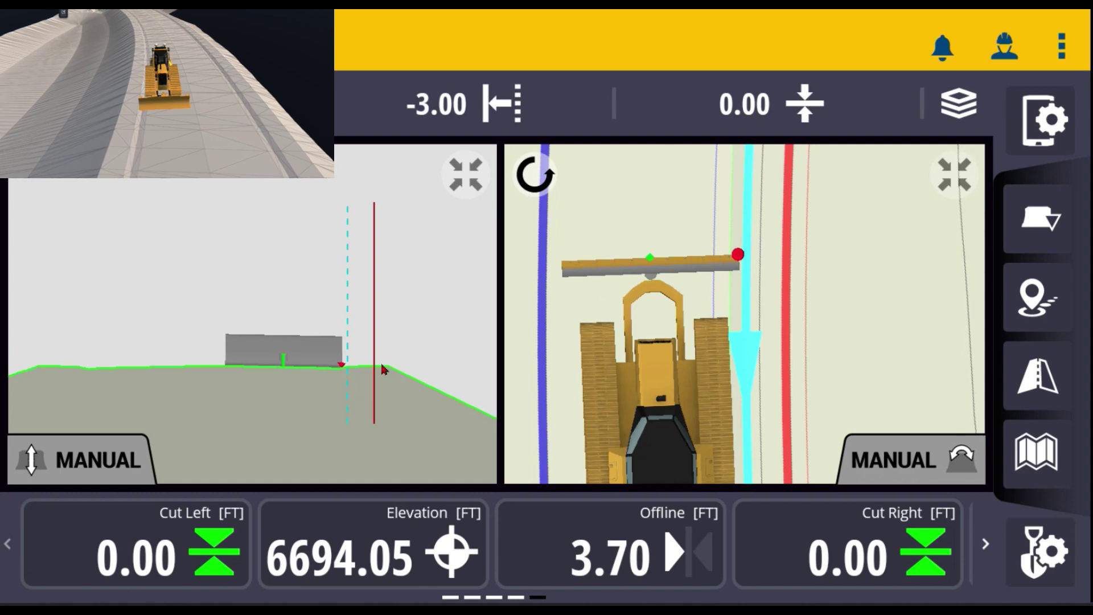
{"action": "left_click_drag", "start_coordinate": [404, 325], "coordinate": [407, 291]}
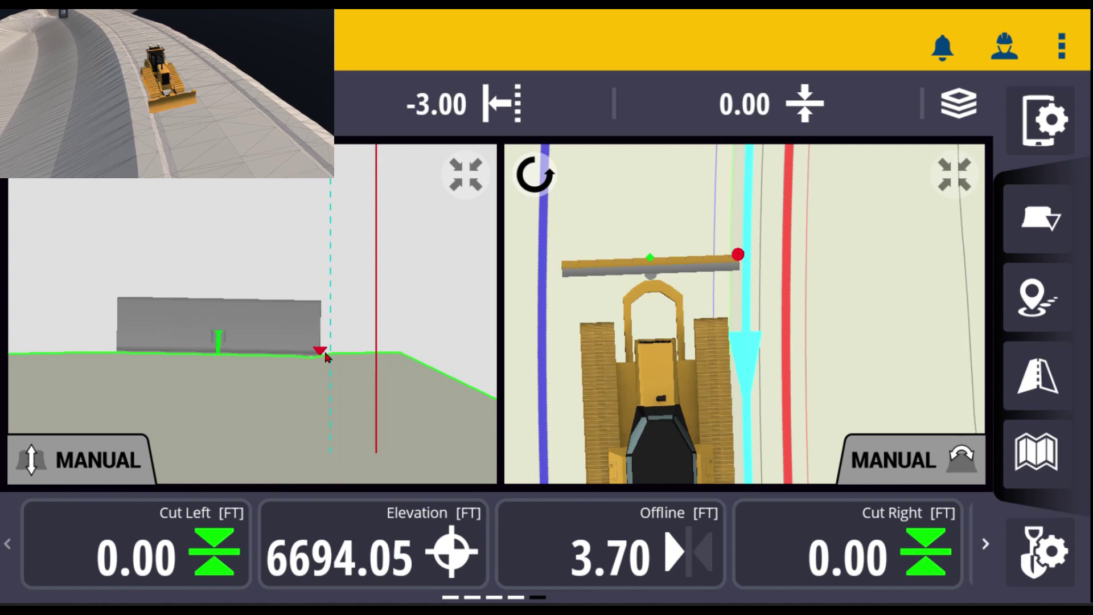
{"action": "left_click", "coordinate": [378, 342]}
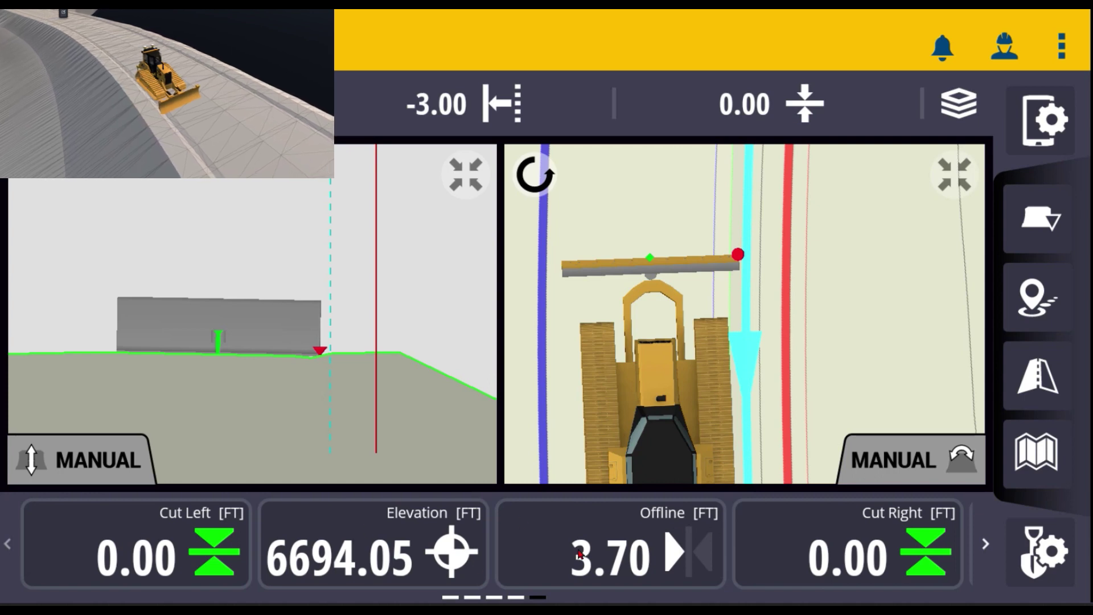
{"action": "left_click", "coordinate": [664, 546]}
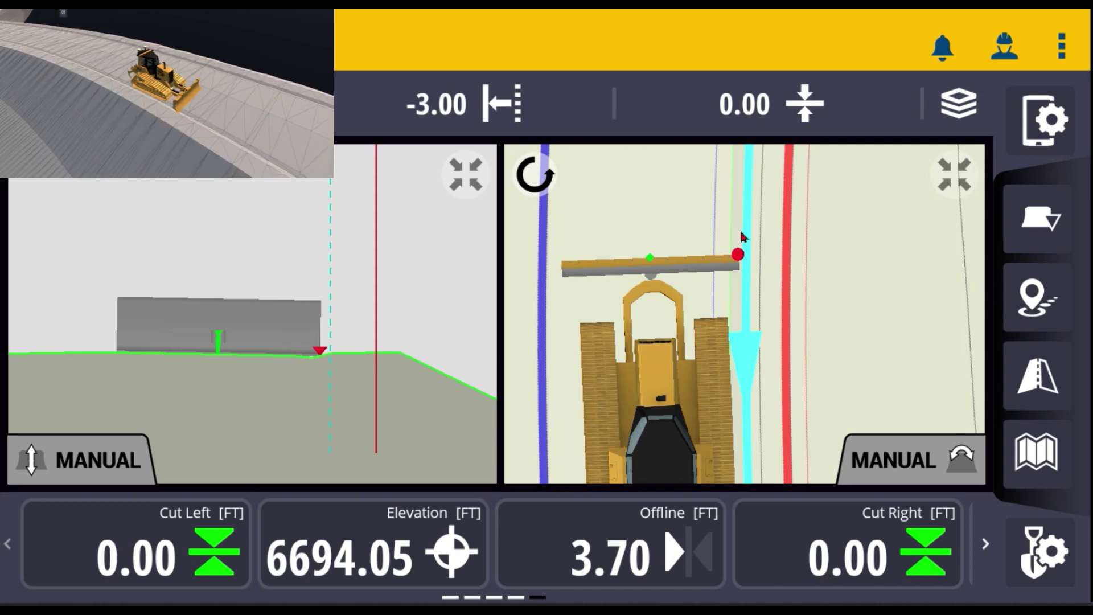
{"action": "left_click", "coordinate": [740, 255]}
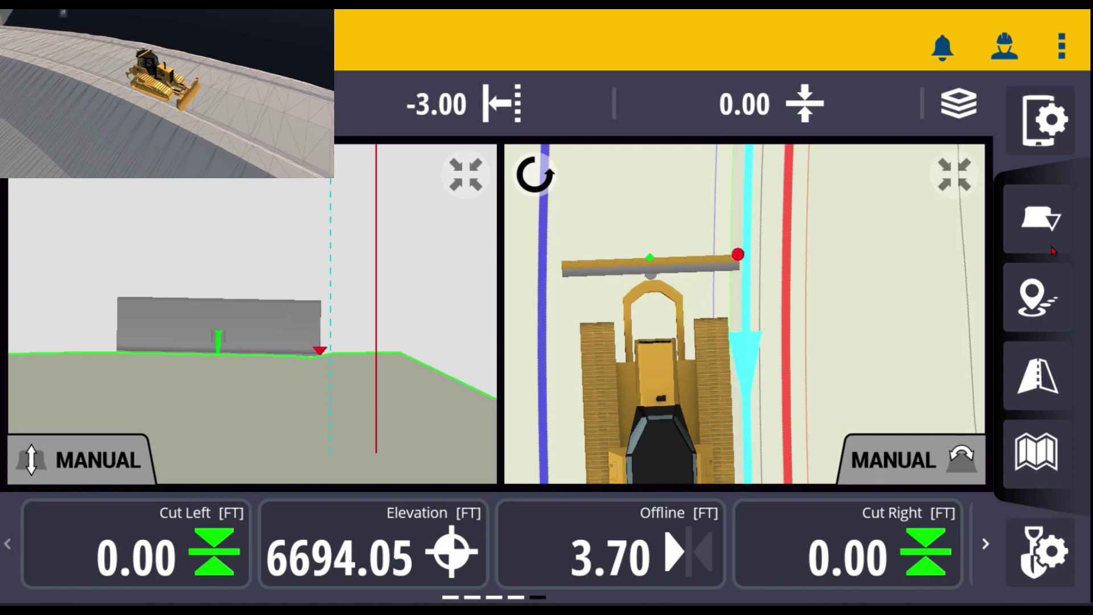
{"action": "left_click", "coordinate": [1047, 218]}
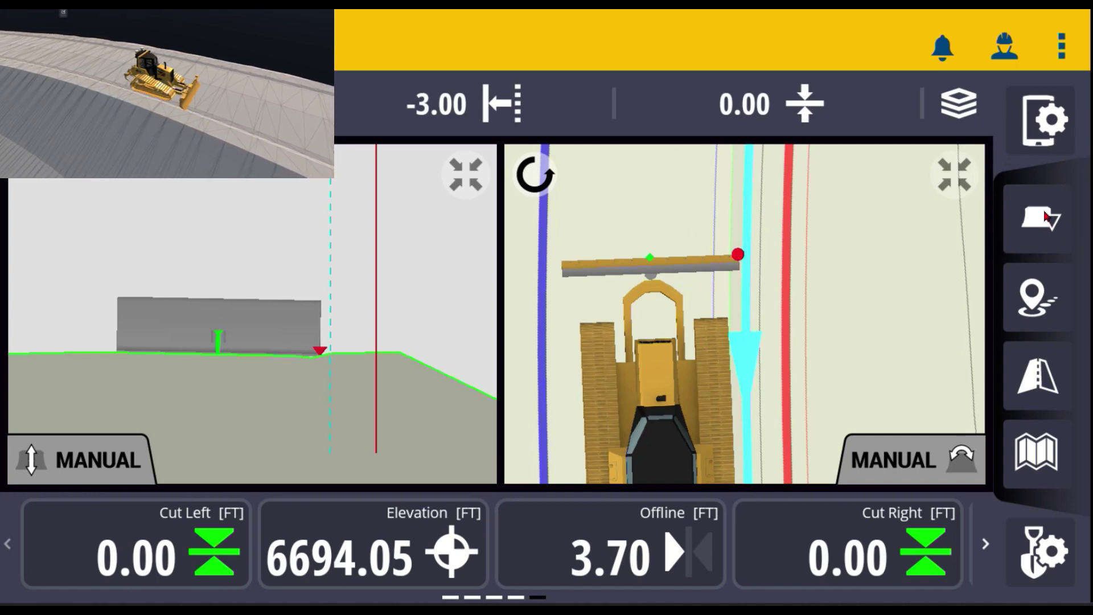
{"action": "left_click", "coordinate": [1046, 218]}
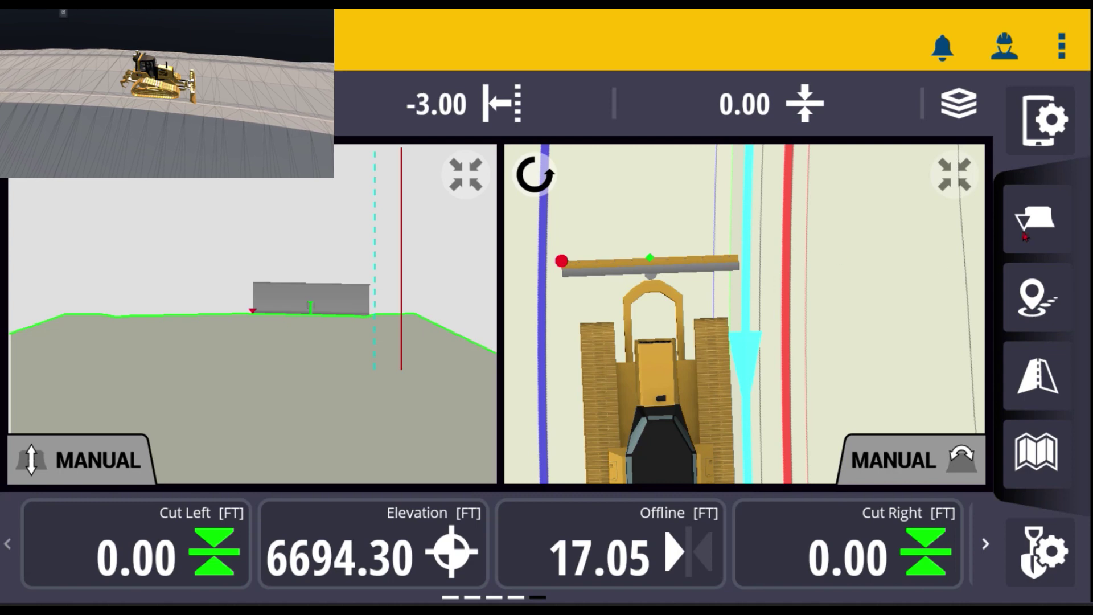
{"action": "left_click", "coordinate": [1047, 221]}
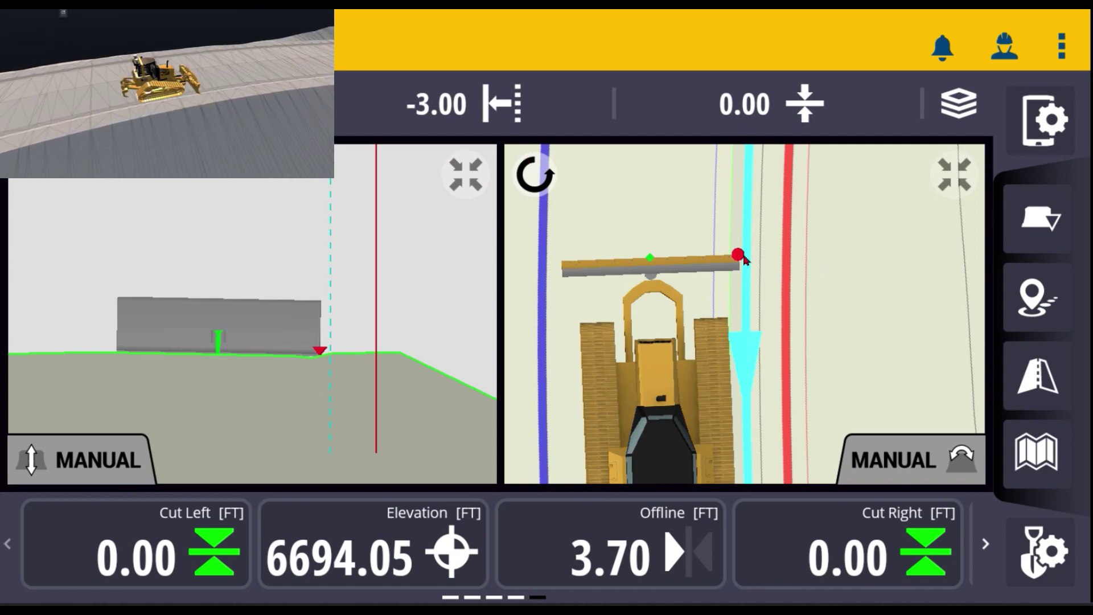
{"action": "left_click", "coordinate": [1042, 133]}
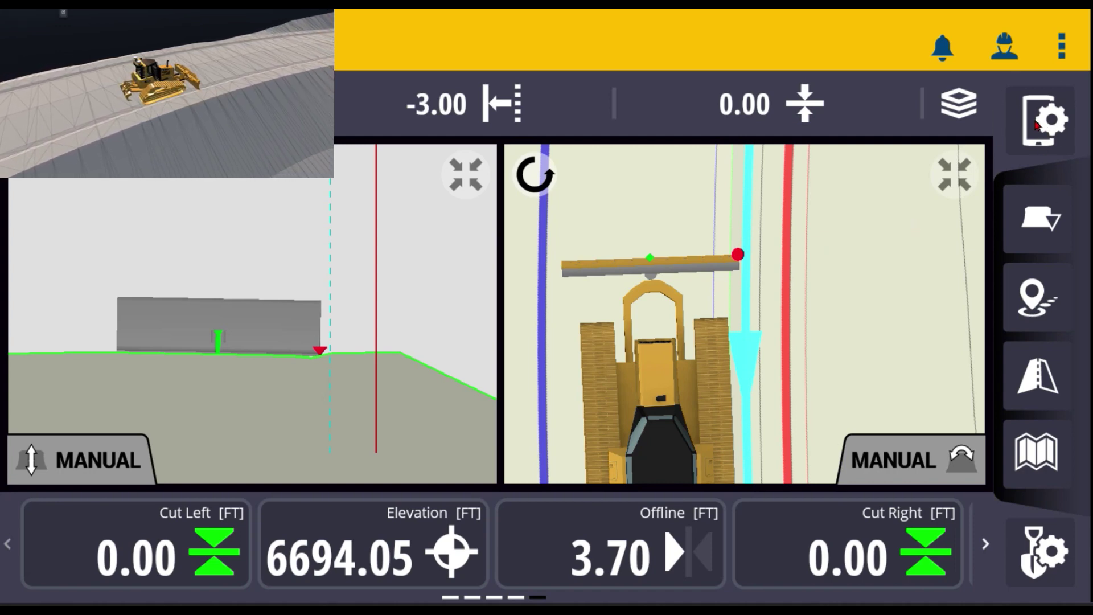
- In System Settings > Lightbars, switch on the Center Offline Left/Right lightbar and confirm with Done
{"action": "left_click", "coordinate": [1035, 121]}
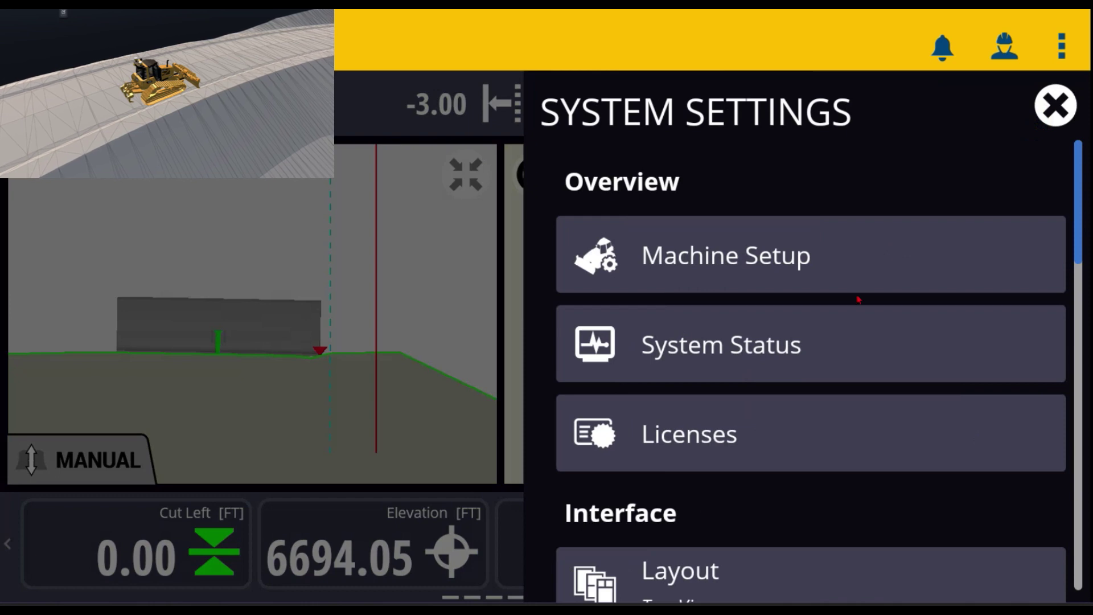
{"action": "scroll", "coordinate": [859, 300], "scroll_direction": "down", "scroll_amount": 3}
{"action": "scroll", "coordinate": [859, 300], "scroll_direction": "down", "scroll_amount": 3}
{"action": "left_click", "coordinate": [686, 299]}
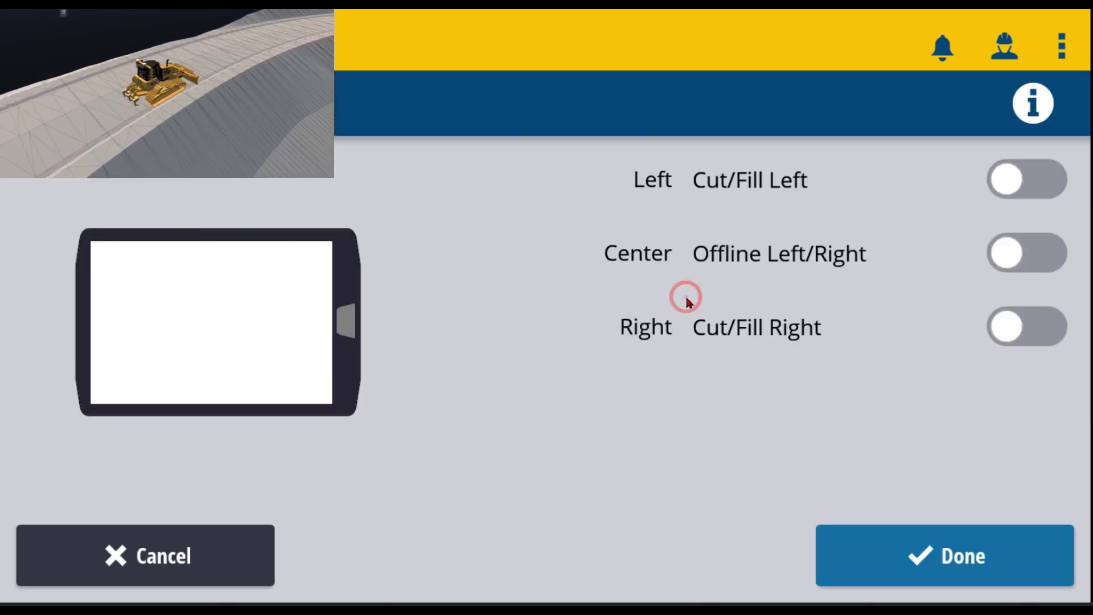
{"action": "left_click", "coordinate": [726, 260]}
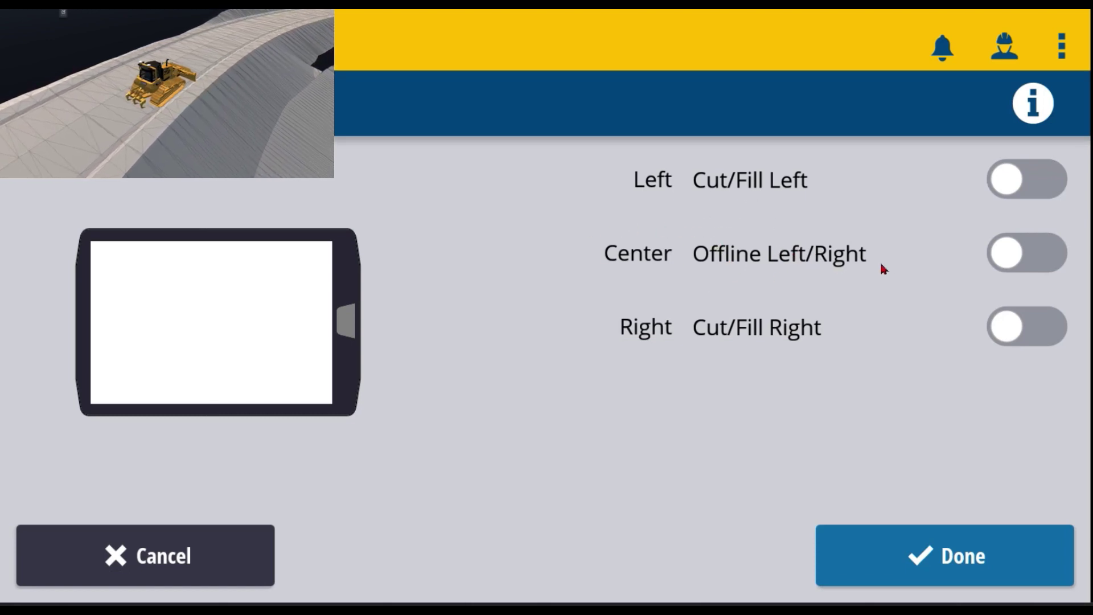
{"action": "left_click", "coordinate": [1032, 257]}
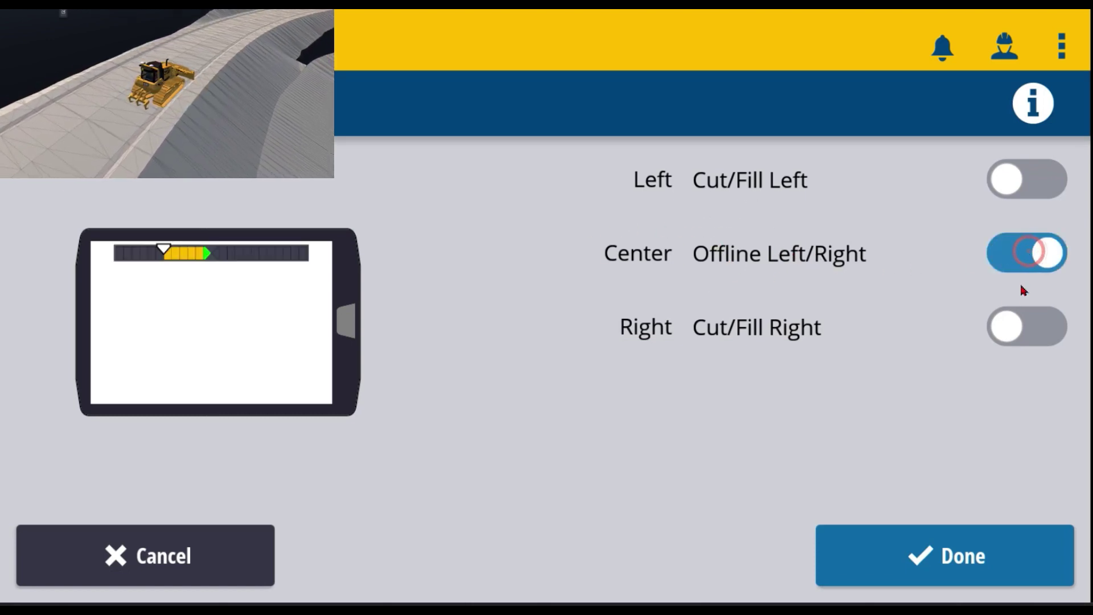
{"action": "left_click", "coordinate": [221, 257]}
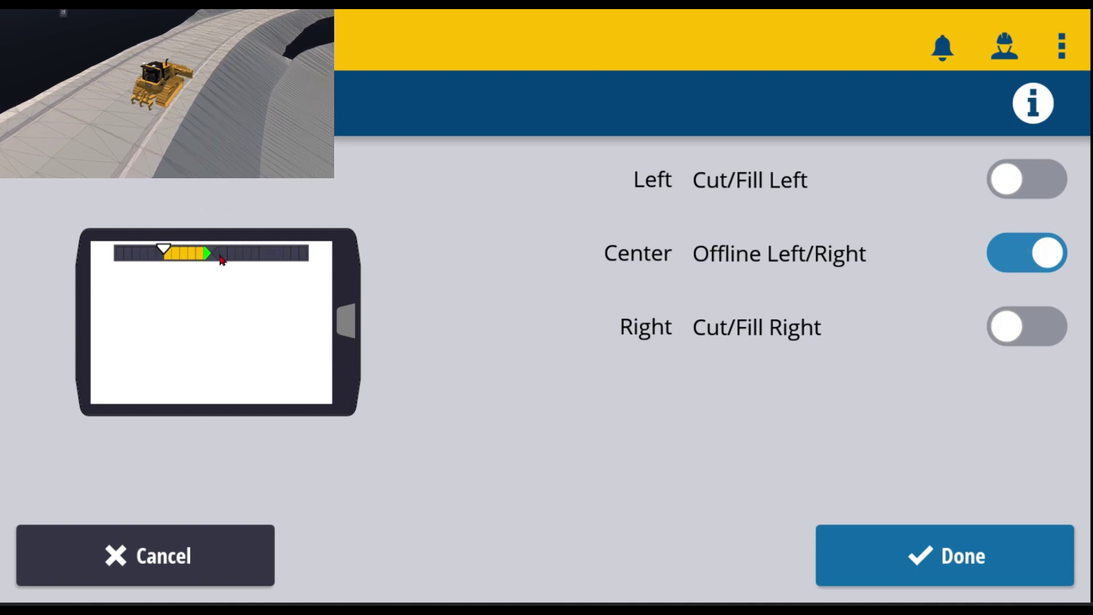
{"action": "left_click", "coordinate": [880, 538]}
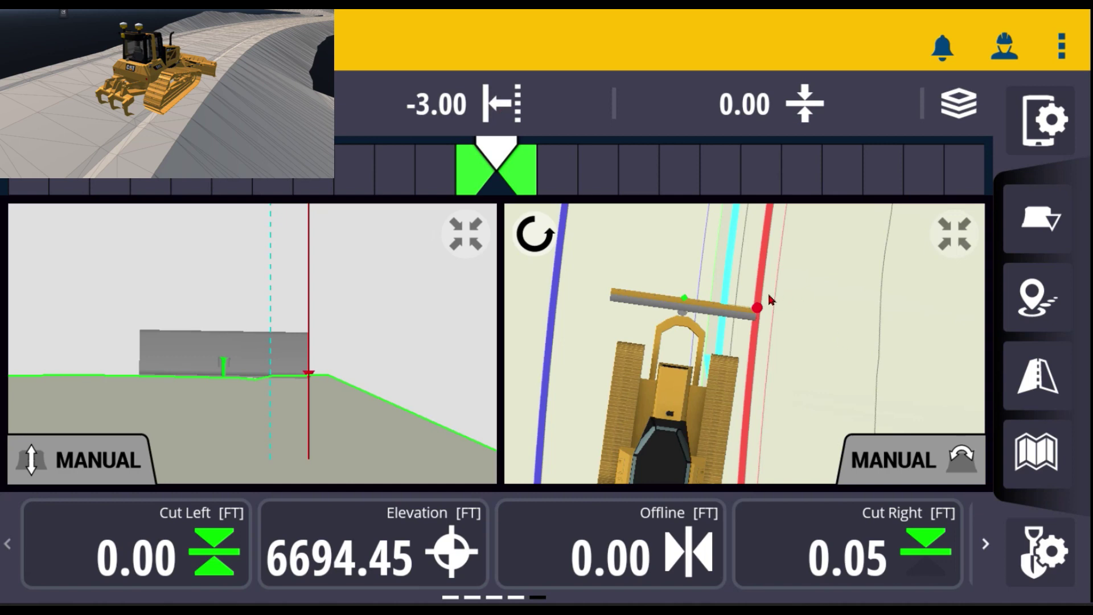
- Open Guidance settings from the -3.00 ft offset readout on the run screen
{"action": "left_click", "coordinate": [481, 109]}
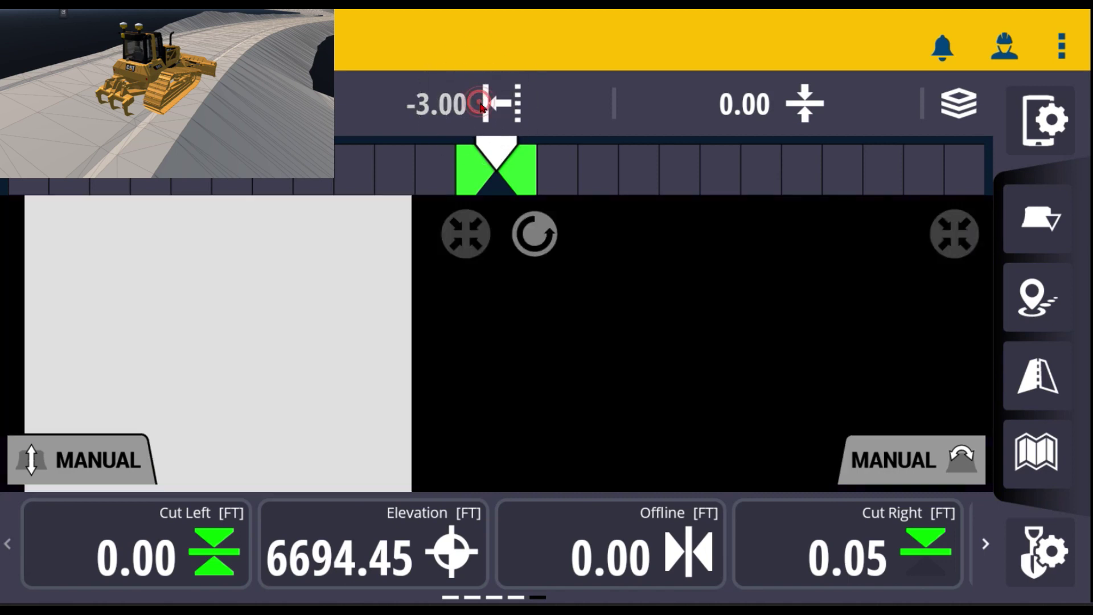
- Open Offset Memories, listing Default and the -3.00 ft Custom Value, and start a new memory
{"action": "left_click", "coordinate": [1040, 316]}
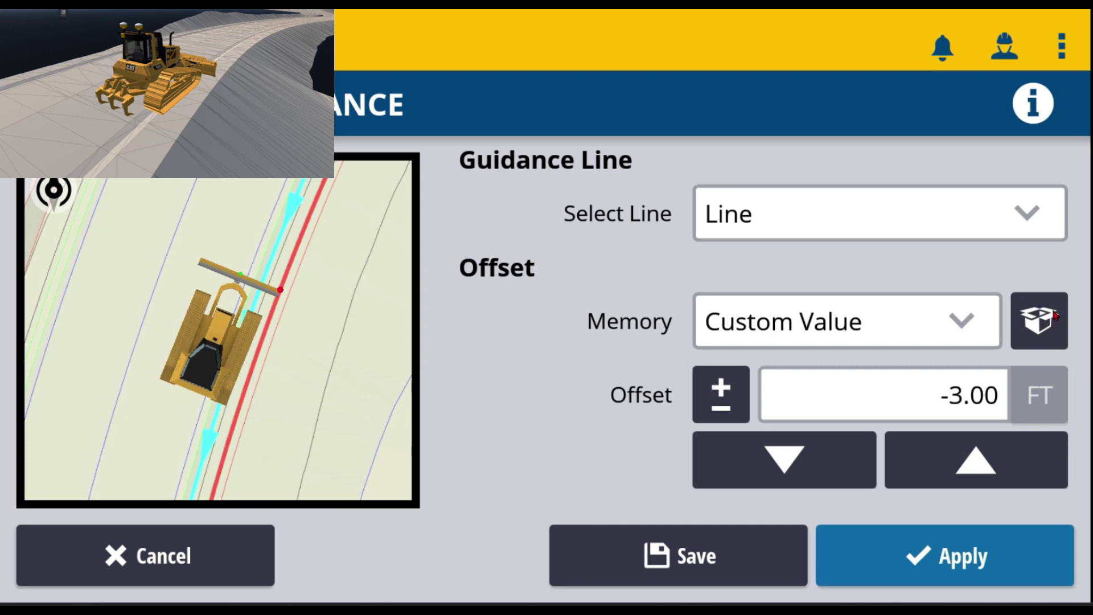
{"action": "left_click", "coordinate": [1044, 324]}
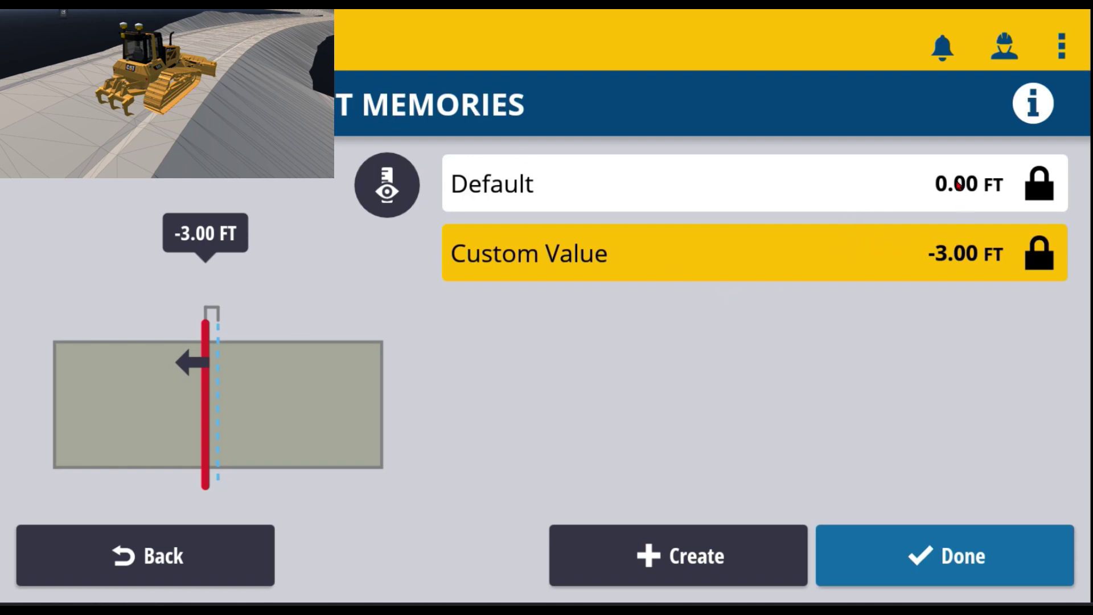
{"action": "left_click", "coordinate": [656, 561]}
- Create an offset memory named '5 ft offset' with a value of 5.00 ft and save it
{"action": "left_click", "coordinate": [661, 561]}
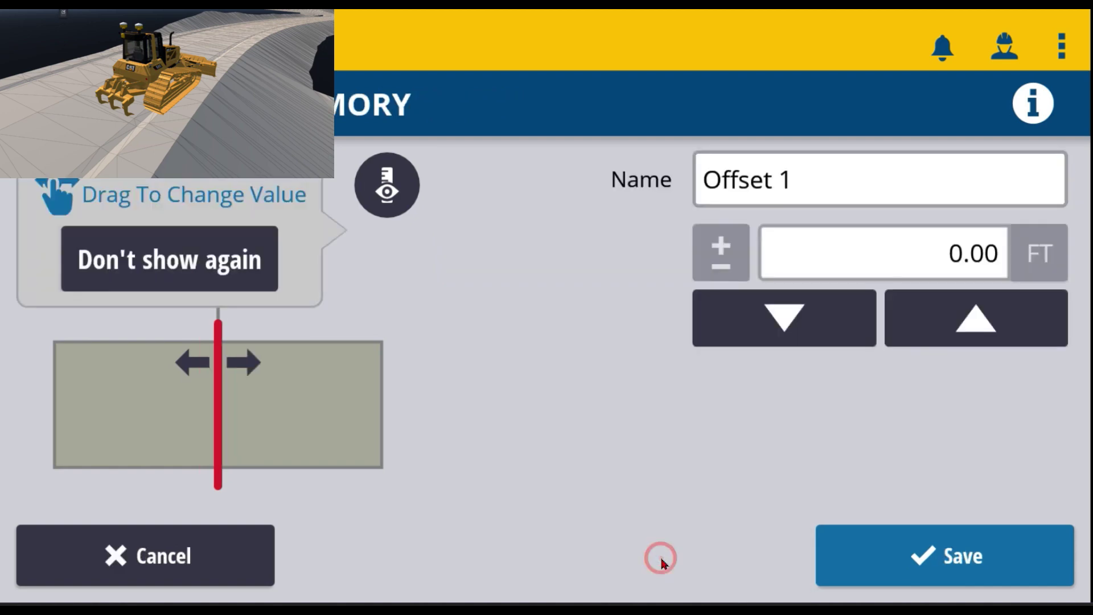
{"action": "left_click", "coordinate": [807, 183]}
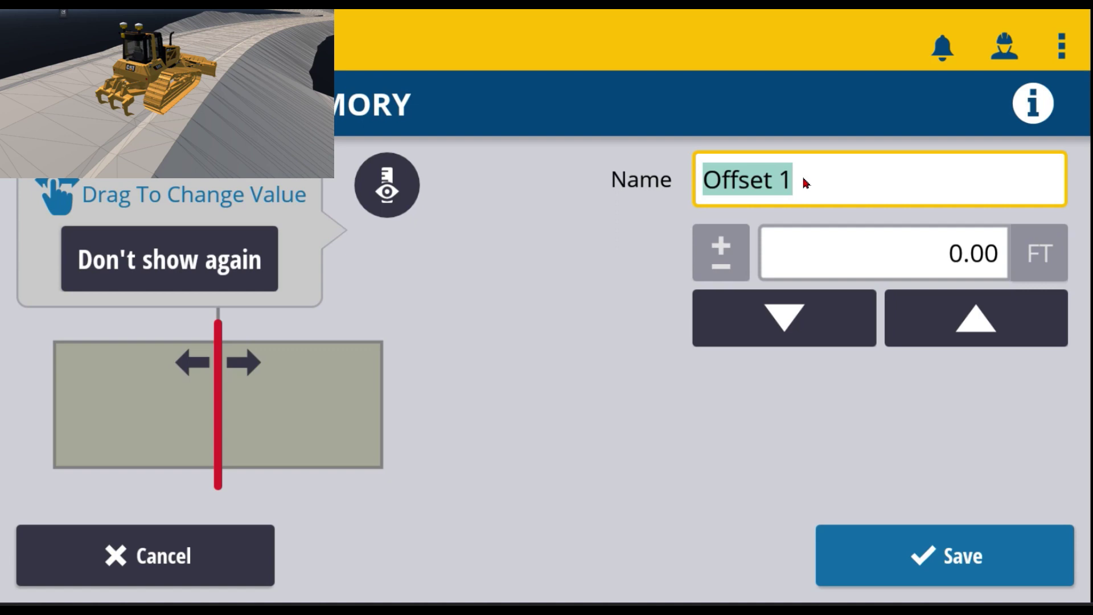
{"action": "type", "text": "5 ft offset"}
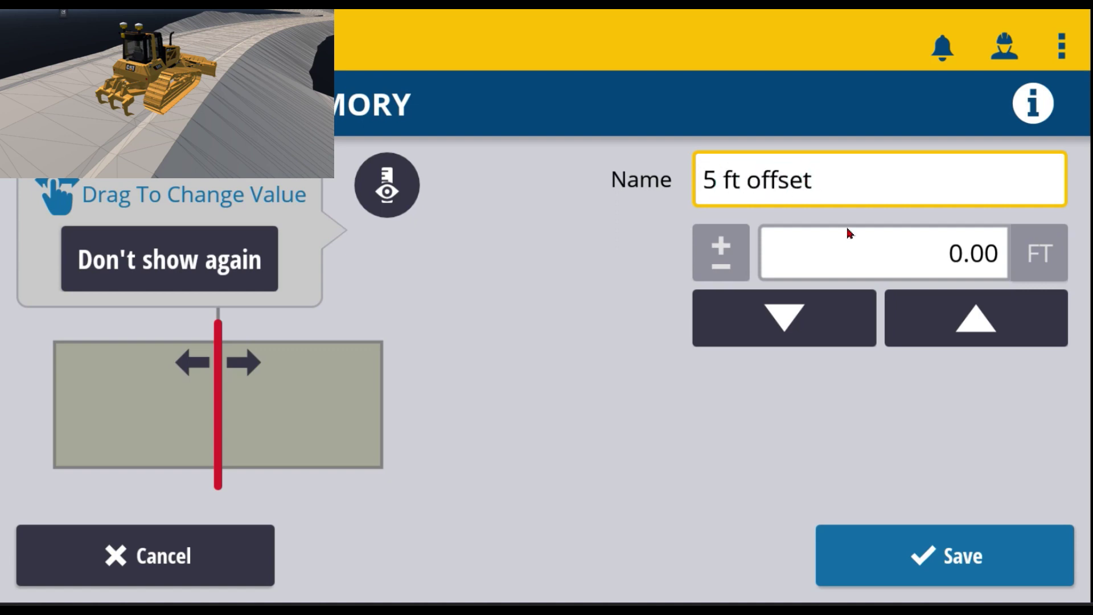
{"action": "left_click", "coordinate": [991, 267]}
{"action": "type", "text": "5"}
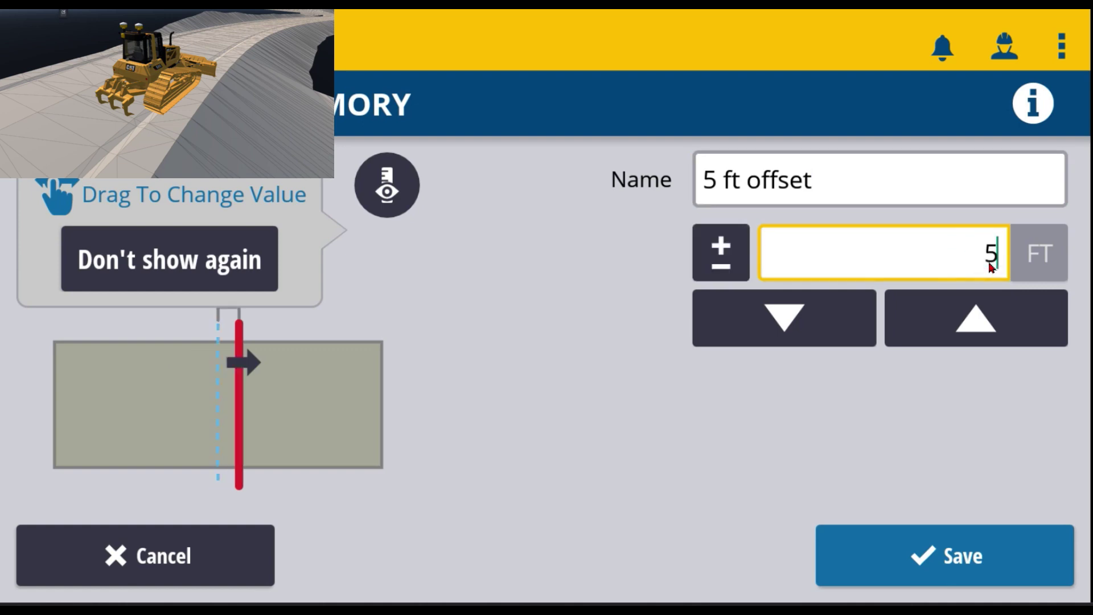
{"action": "left_click", "coordinate": [722, 251]}
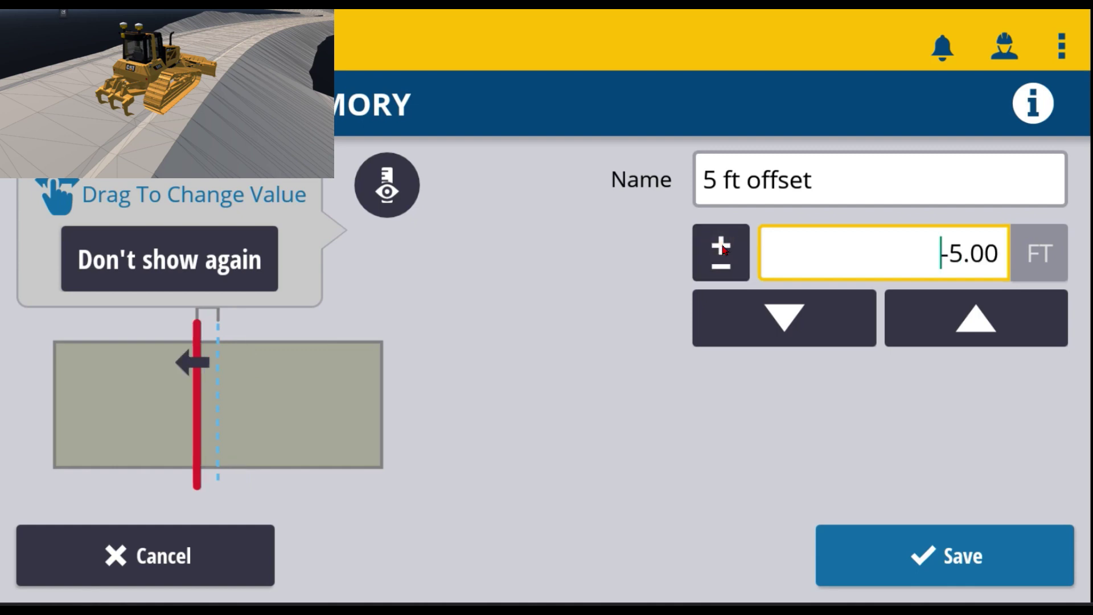
{"action": "left_click", "coordinate": [722, 250]}
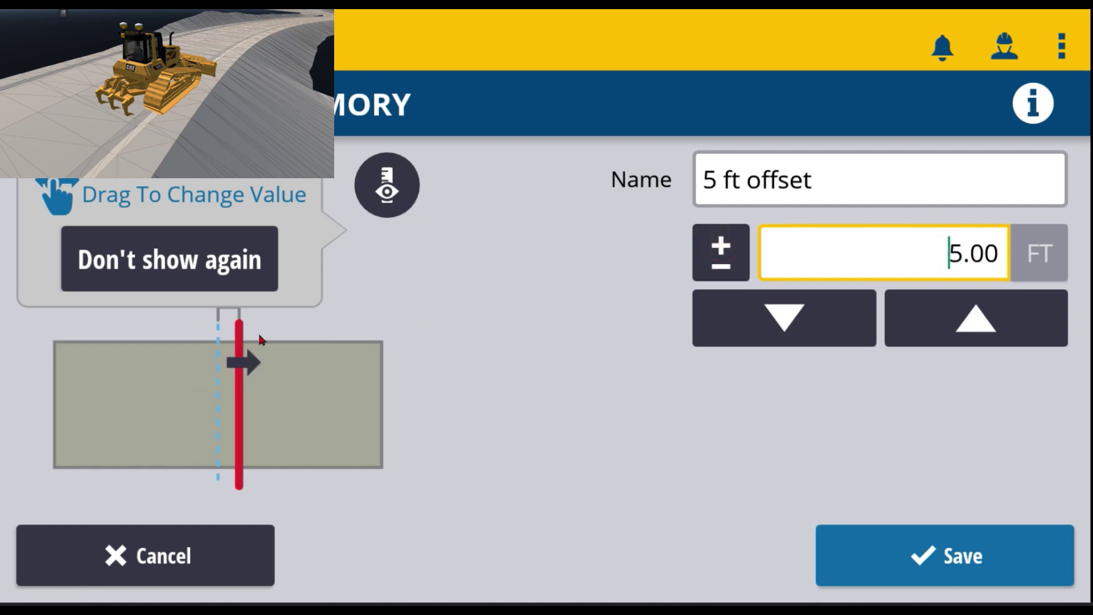
{"action": "left_click", "coordinate": [726, 259]}
{"action": "left_click", "coordinate": [940, 555]}
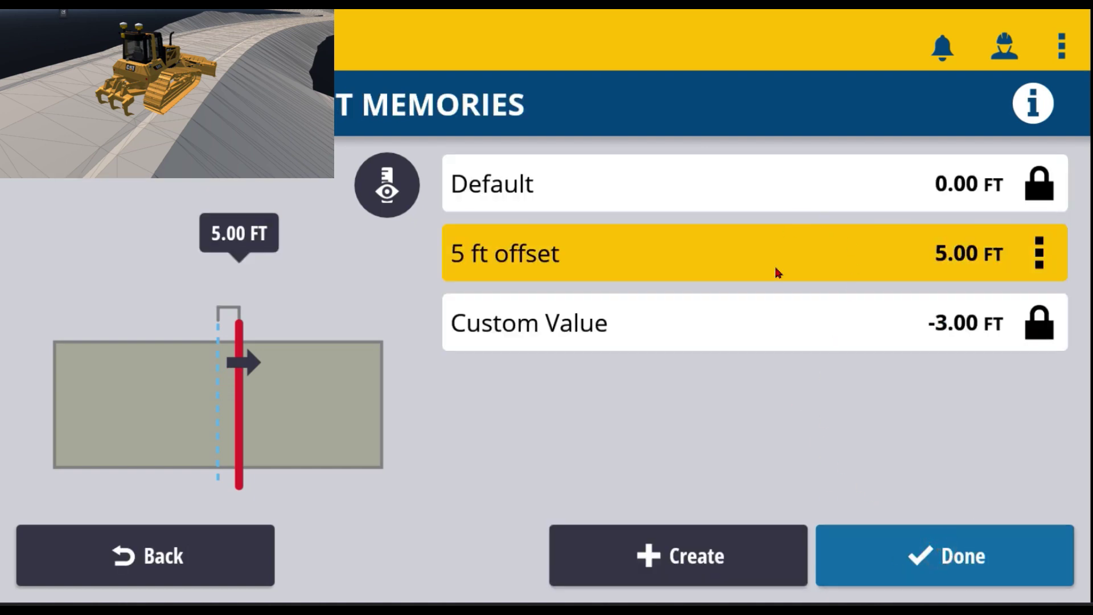
- Edit the '5 ft offset' memory to -5.00 ft, save it, and apply it as the guidance offset
{"action": "left_click", "coordinate": [947, 557]}
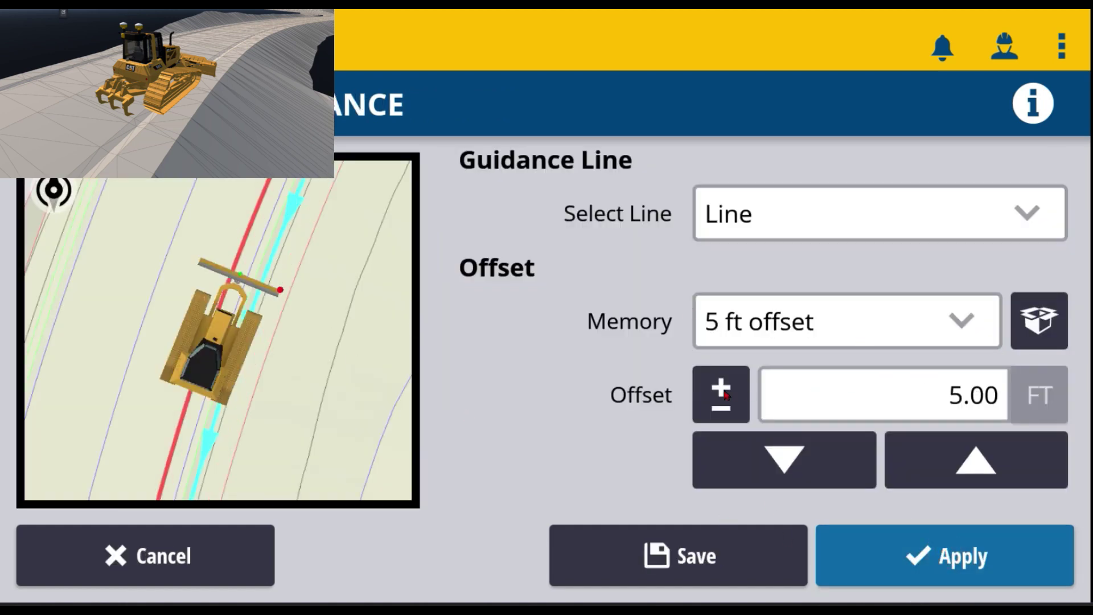
{"action": "left_click", "coordinate": [1041, 329]}
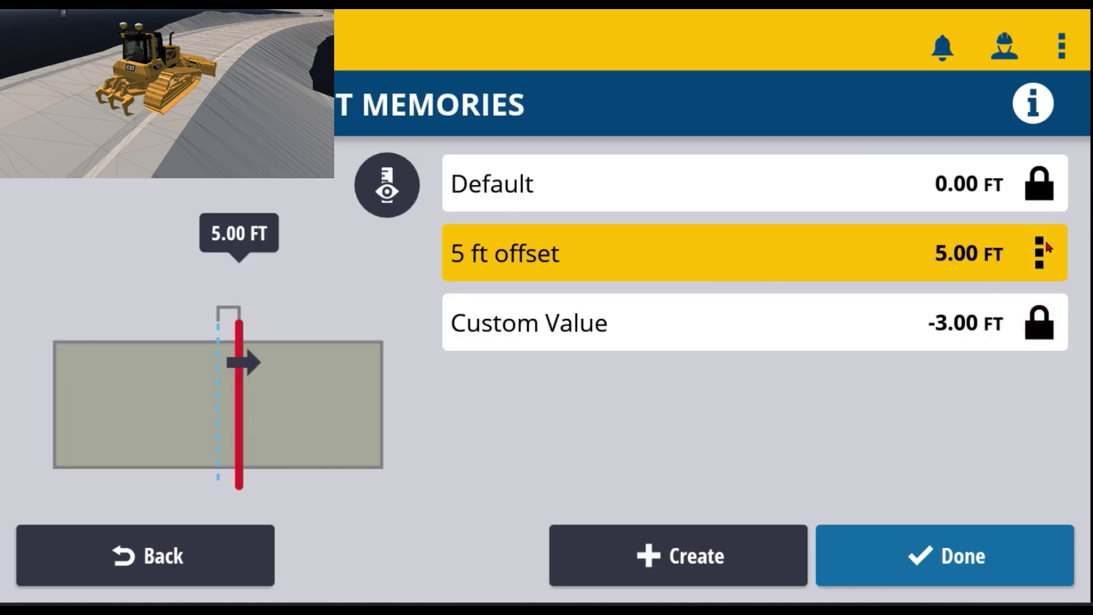
{"action": "left_click", "coordinate": [1041, 257]}
{"action": "left_click", "coordinate": [1041, 255]}
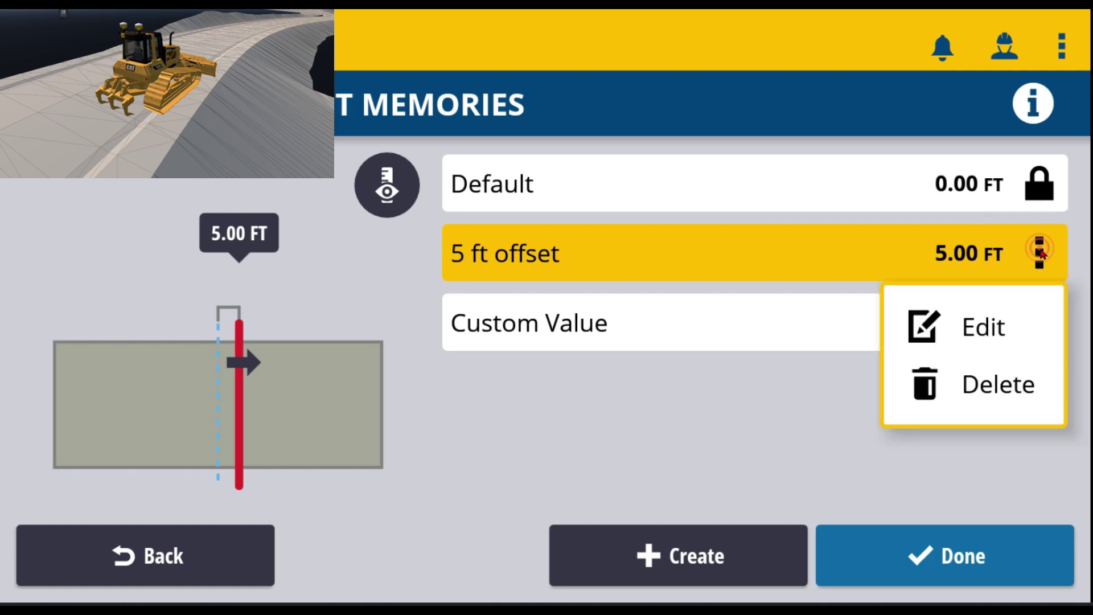
{"action": "left_click", "coordinate": [988, 336]}
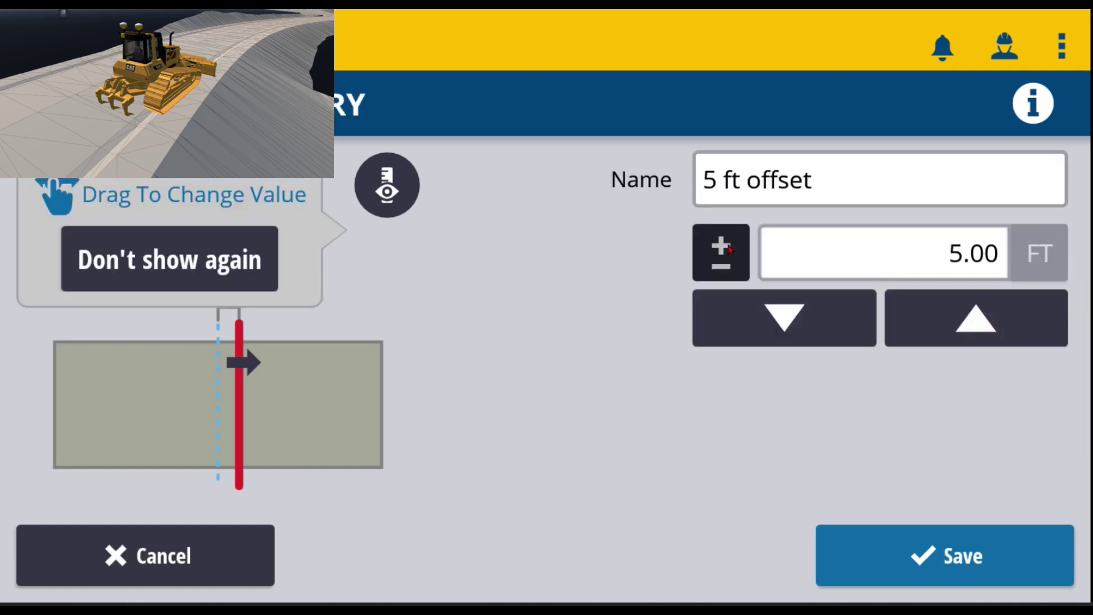
{"action": "left_click", "coordinate": [722, 251]}
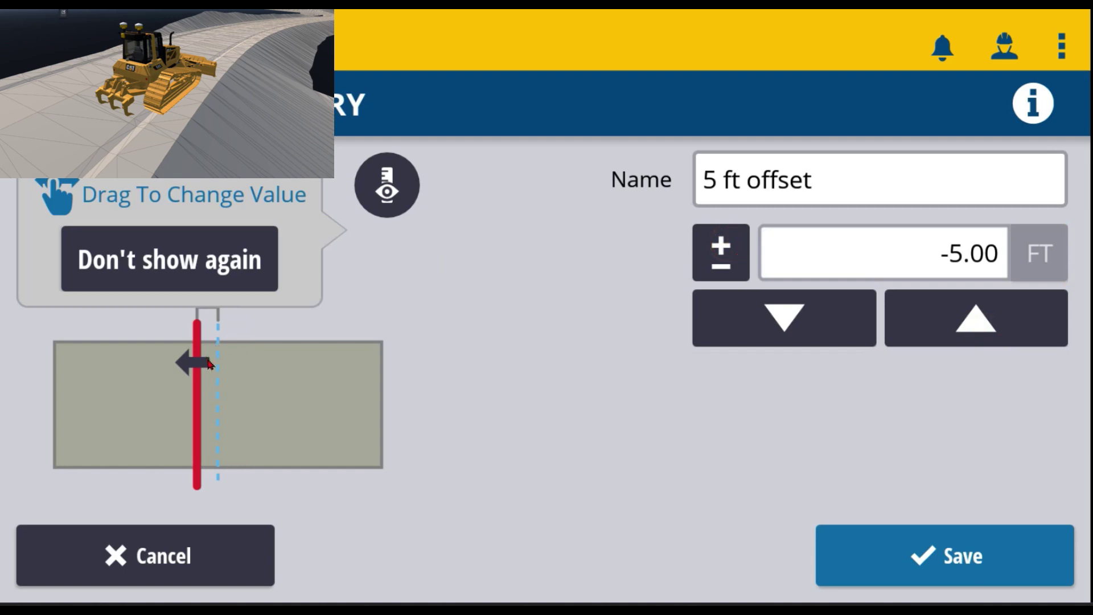
{"action": "left_click", "coordinate": [945, 559]}
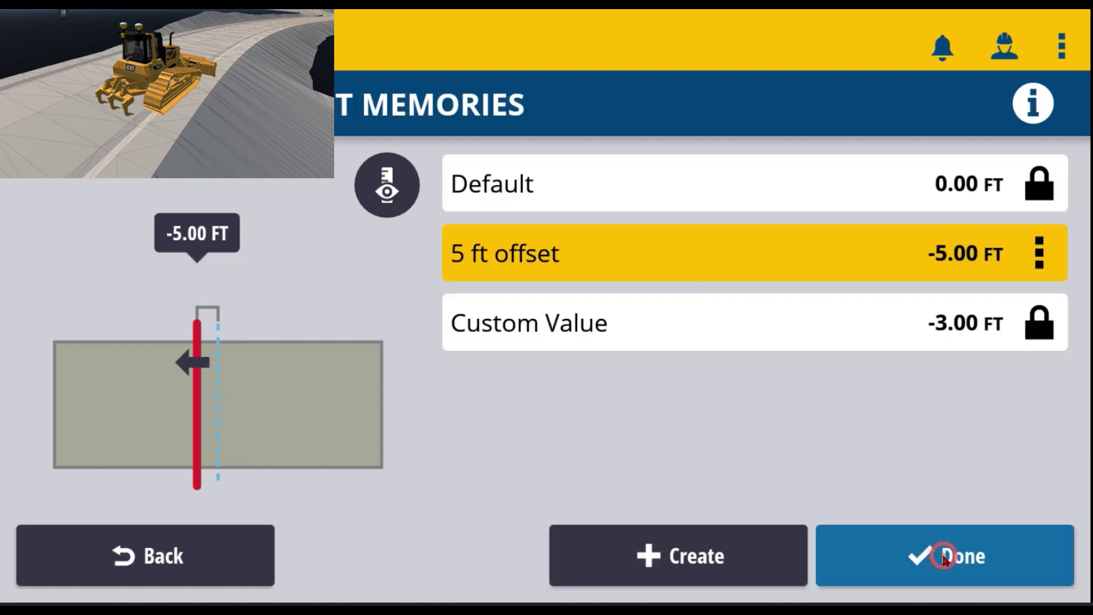
{"action": "left_click", "coordinate": [943, 558]}
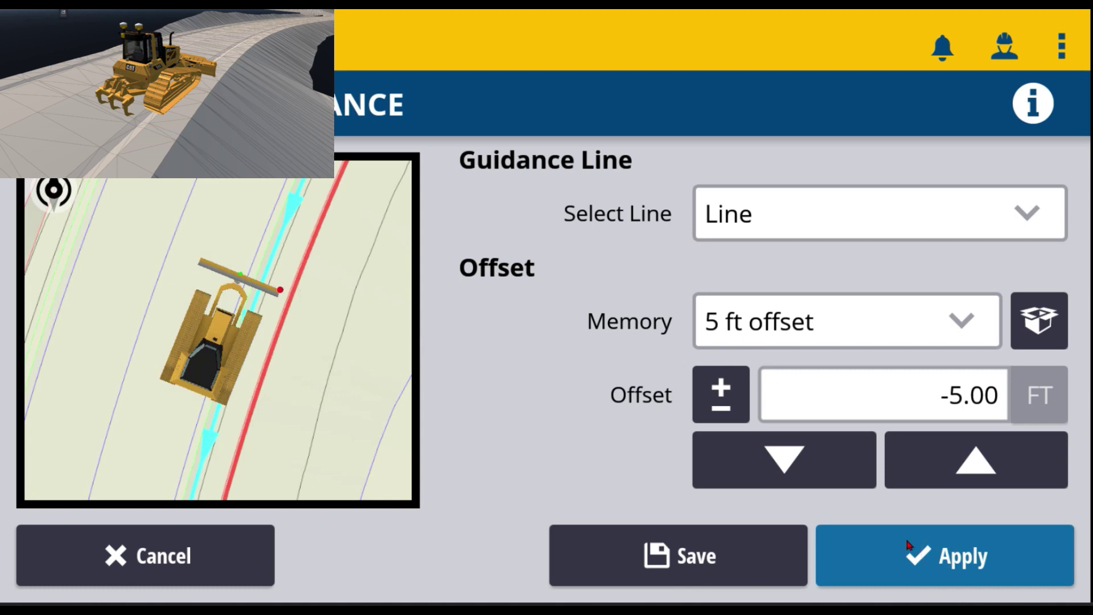
{"action": "left_click", "coordinate": [940, 552]}
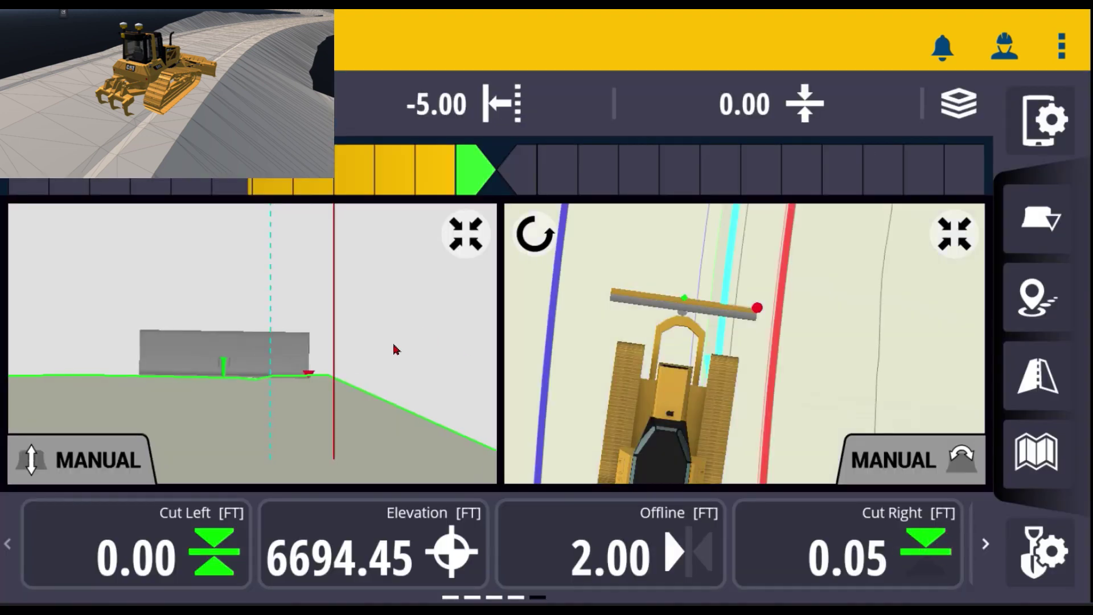
- Apply the -5.00 ft offset, then reopen Offset Memories and begin another new memory
{"action": "left_click", "coordinate": [357, 353]}
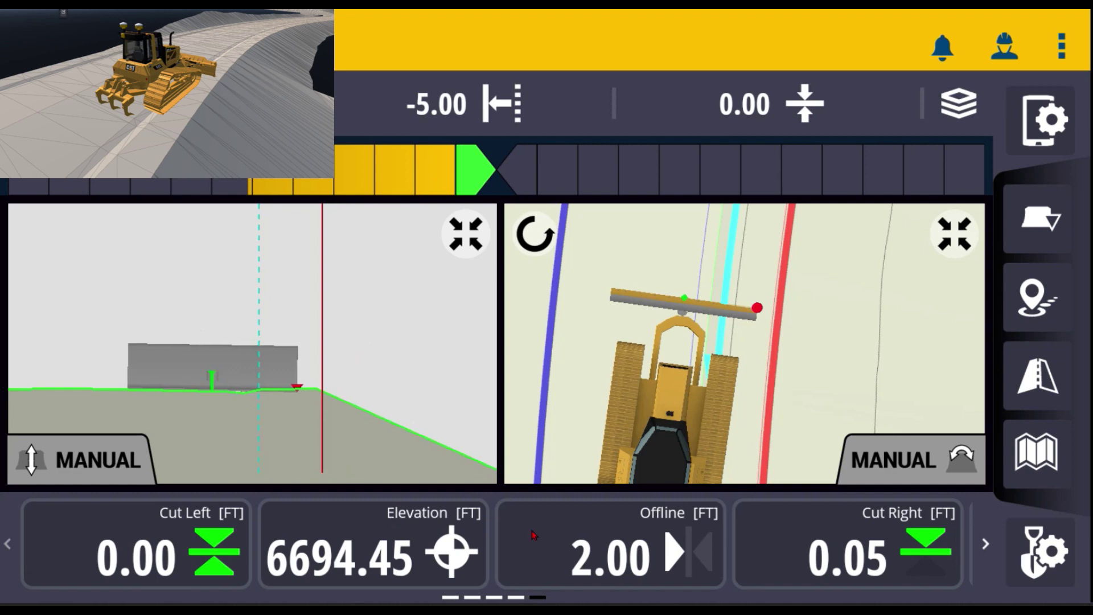
{"action": "left_click", "coordinate": [477, 95]}
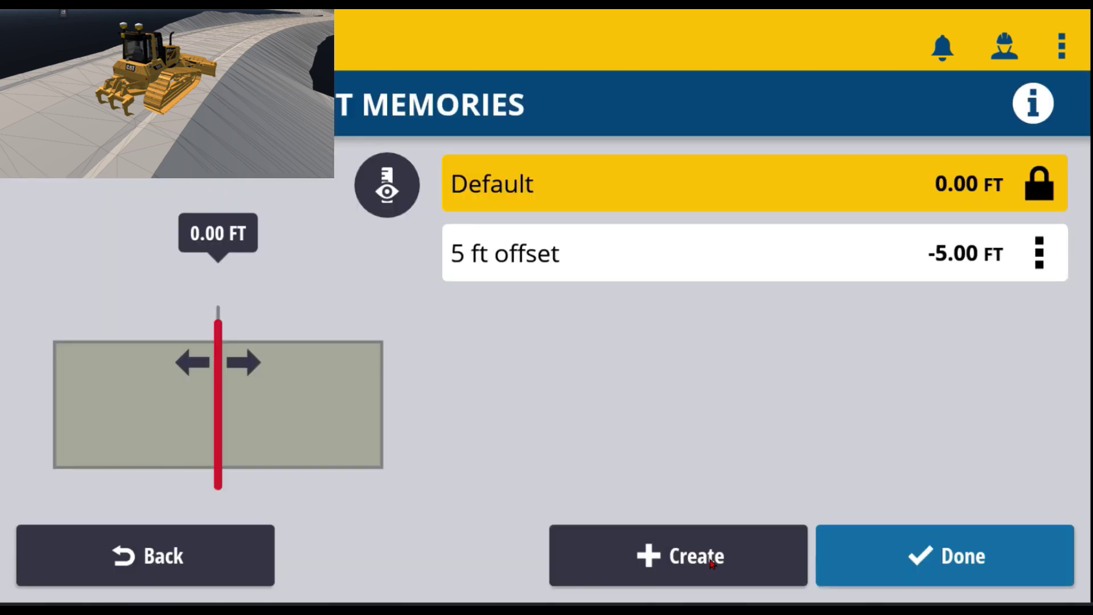
{"action": "left_click", "coordinate": [712, 563]}
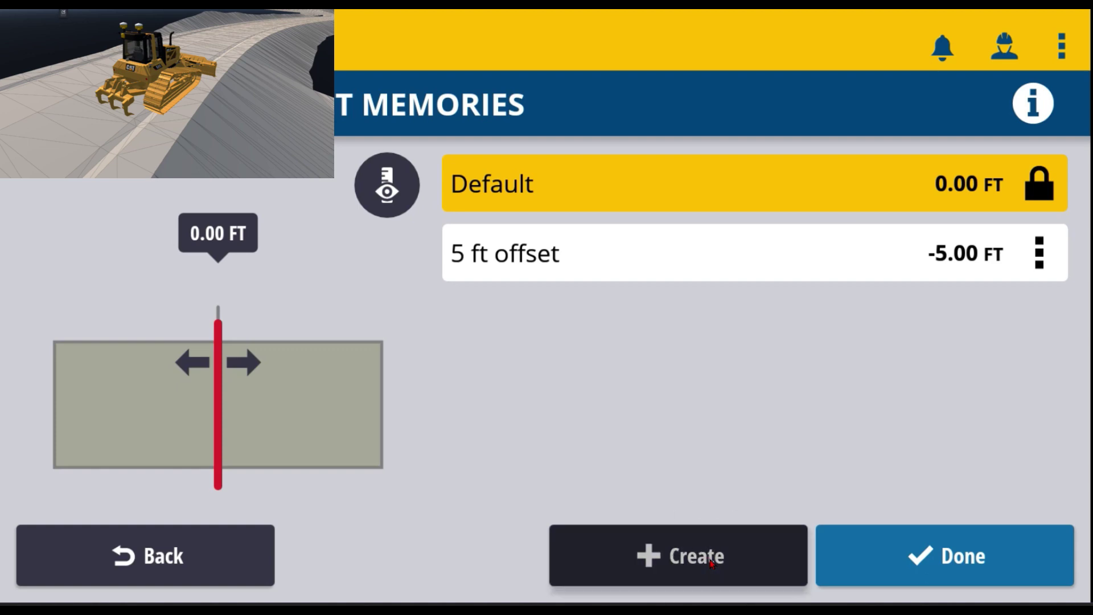
- Save a new '3 ft offset' memory at -3.00 ft and apply it to guidance
{"action": "left_click", "coordinate": [844, 183]}
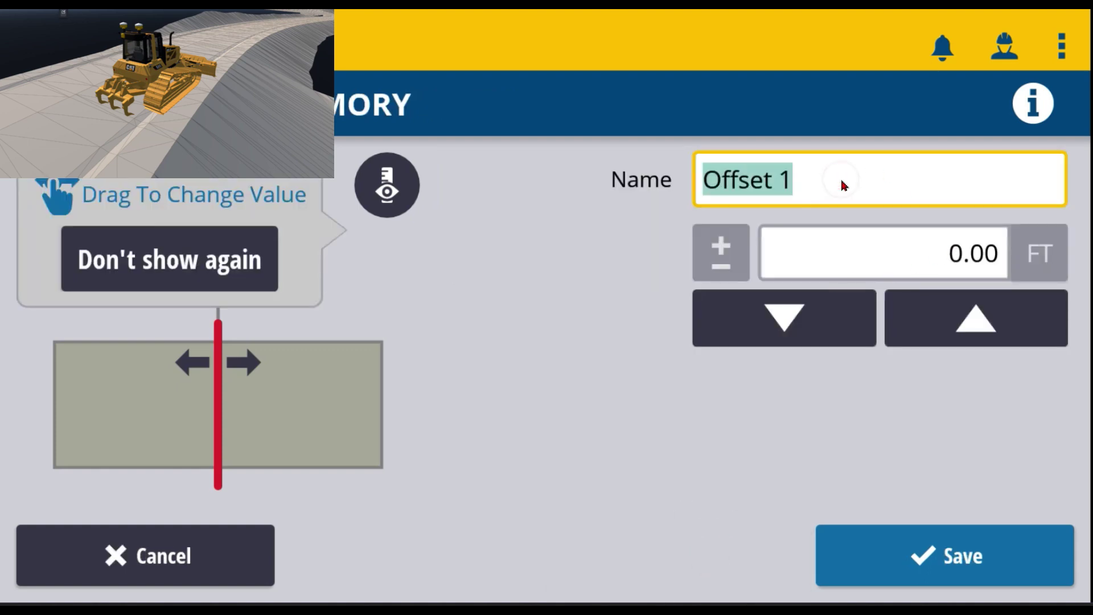
{"action": "type", "text": "3 ft"}
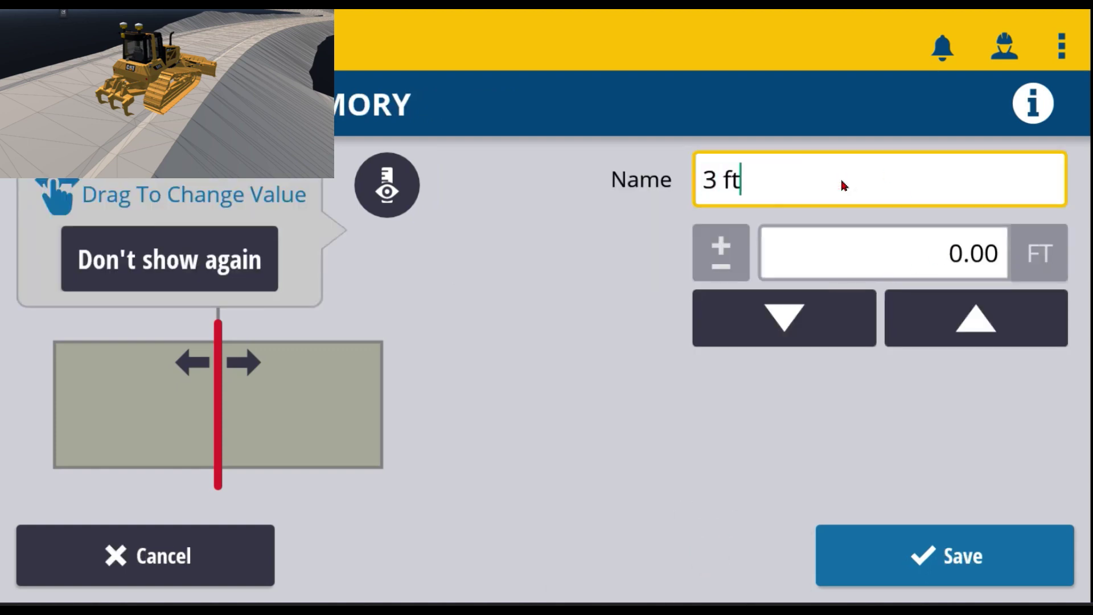
{"action": "type", "text": " offset"}
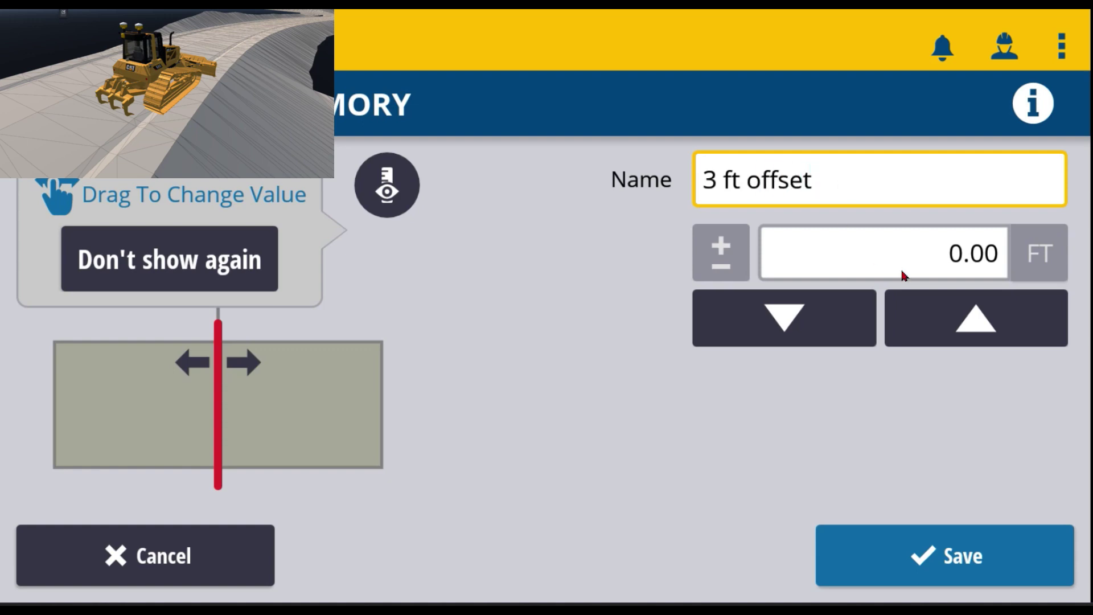
{"action": "left_click", "coordinate": [951, 259]}
{"action": "type", "text": "3"}
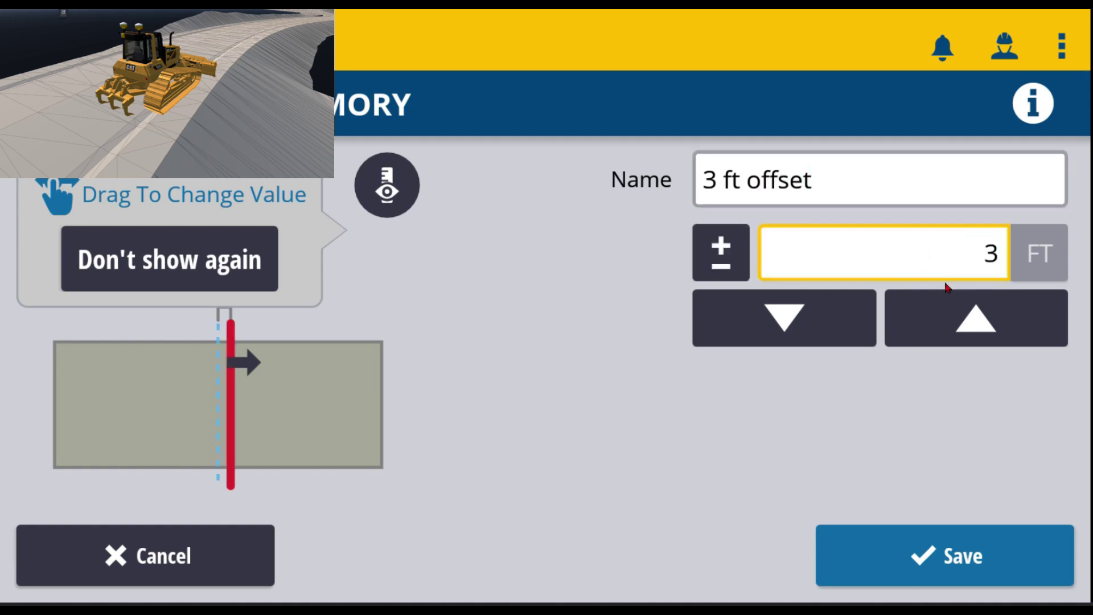
{"action": "left_click", "coordinate": [719, 256]}
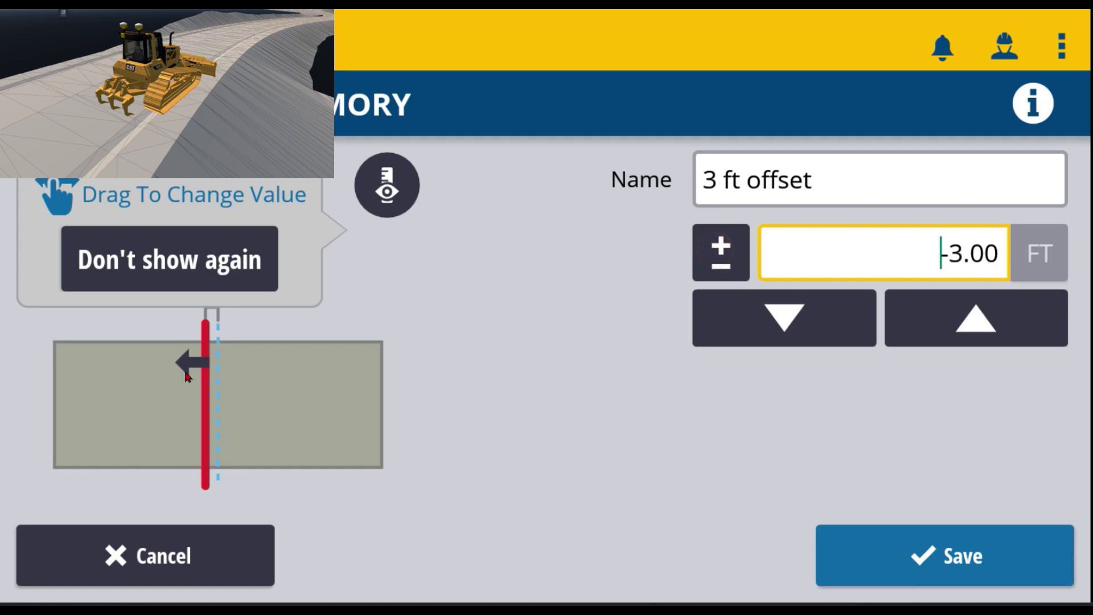
{"action": "left_click", "coordinate": [951, 557]}
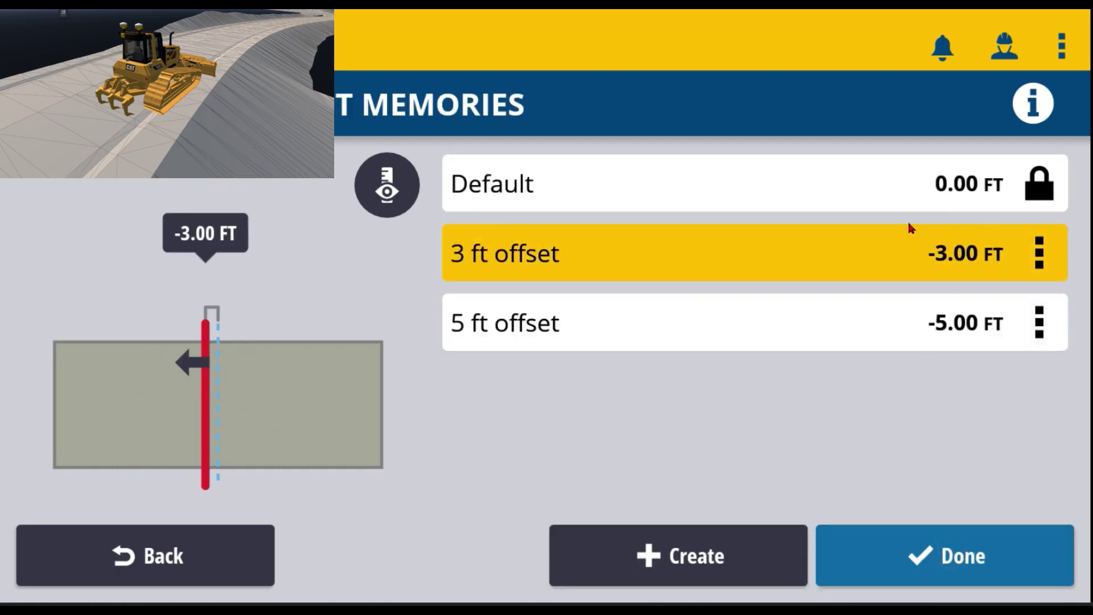
{"action": "left_click", "coordinate": [931, 562]}
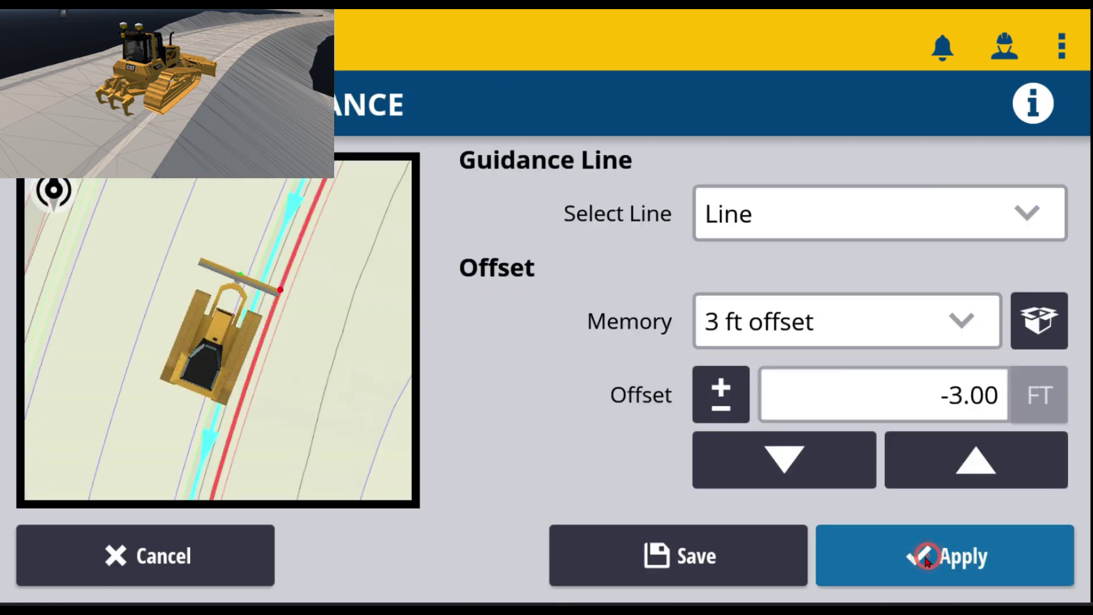
{"action": "left_click", "coordinate": [940, 564]}
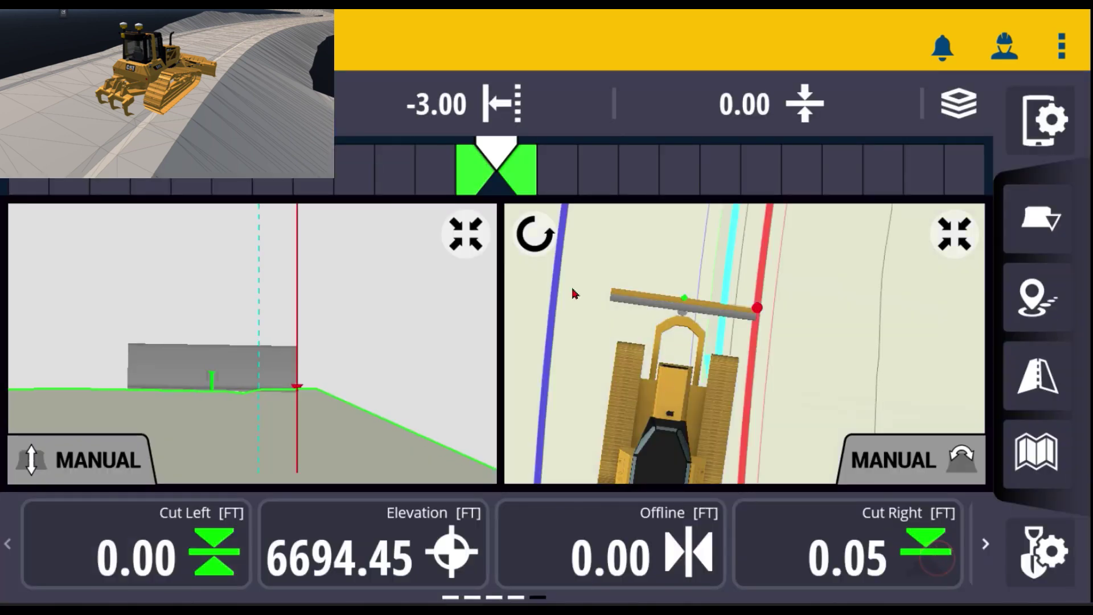
- Cycle the offset through -5.00, -3.00 and -5.00 ft, leaving the 5 ft offset memory active
{"action": "left_click", "coordinate": [496, 101]}
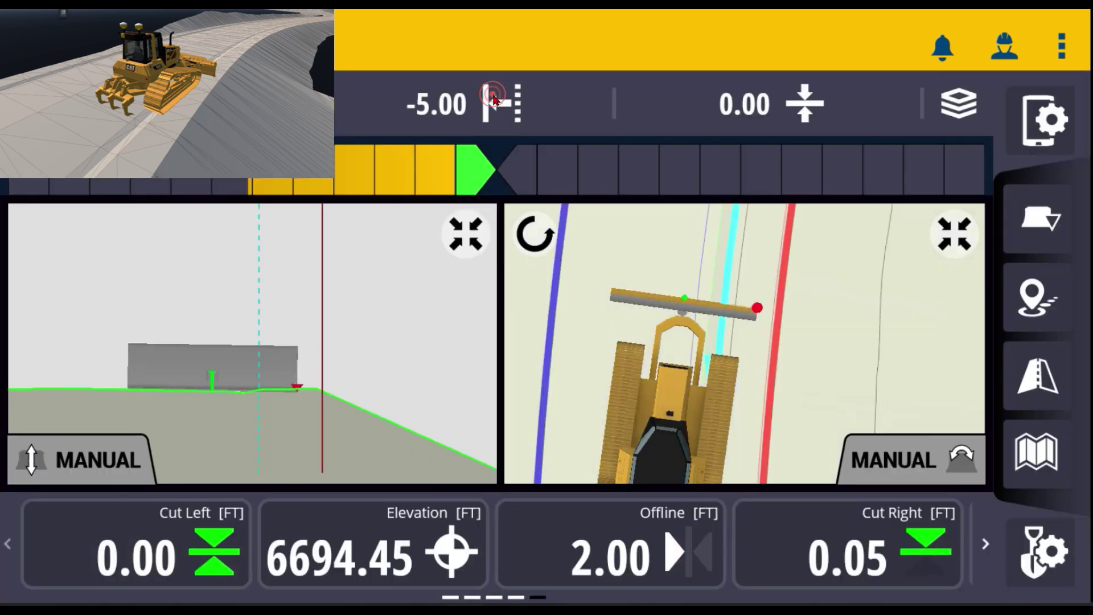
{"action": "left_click", "coordinate": [494, 100]}
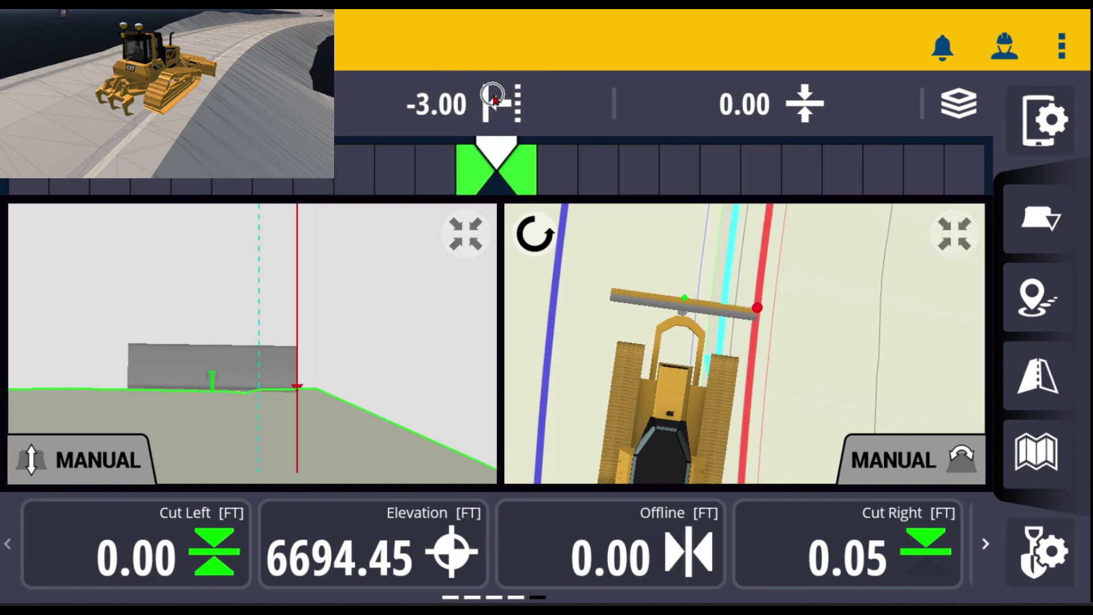
{"action": "left_click", "coordinate": [494, 101]}
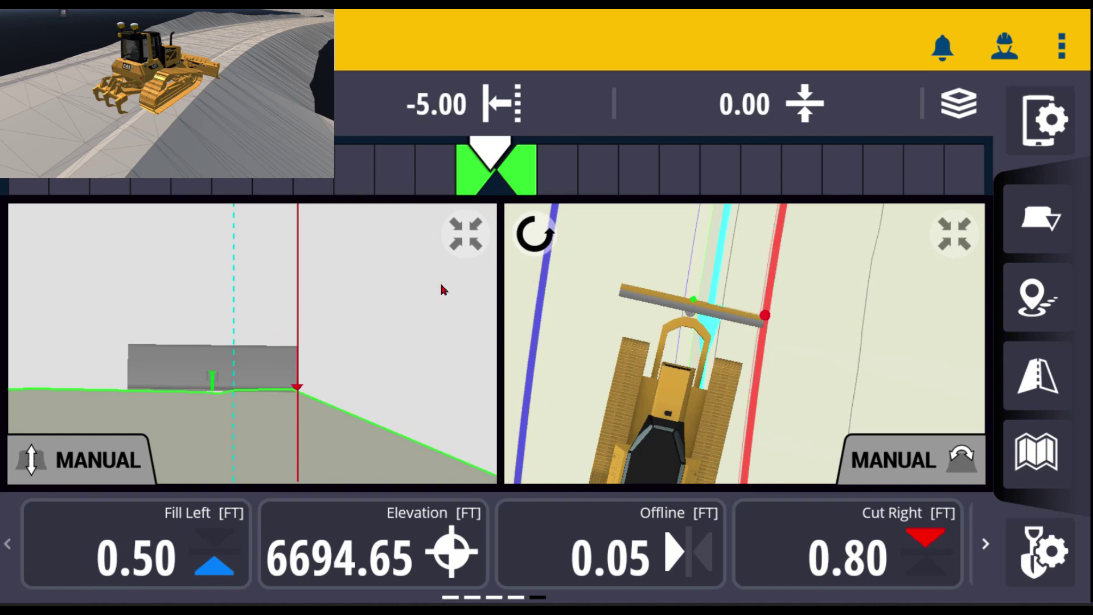
{"action": "left_click", "coordinate": [477, 105]}
- Switch the guidance offset back to the 0.00 ft Default memory
{"action": "left_click", "coordinate": [472, 104]}
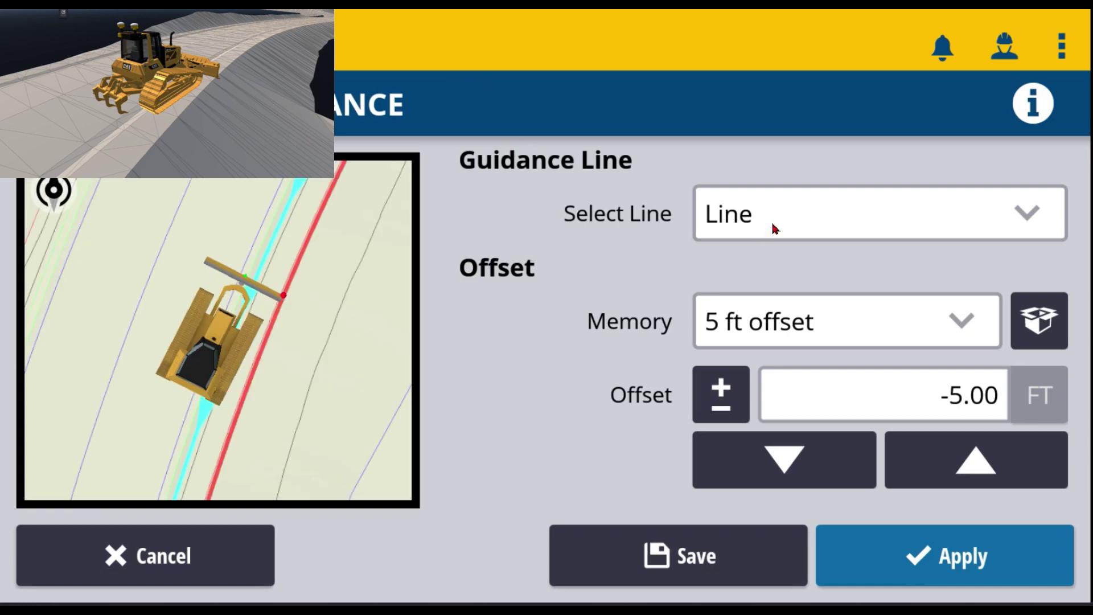
{"action": "left_click", "coordinate": [609, 215]}
{"action": "left_click", "coordinate": [881, 579]}
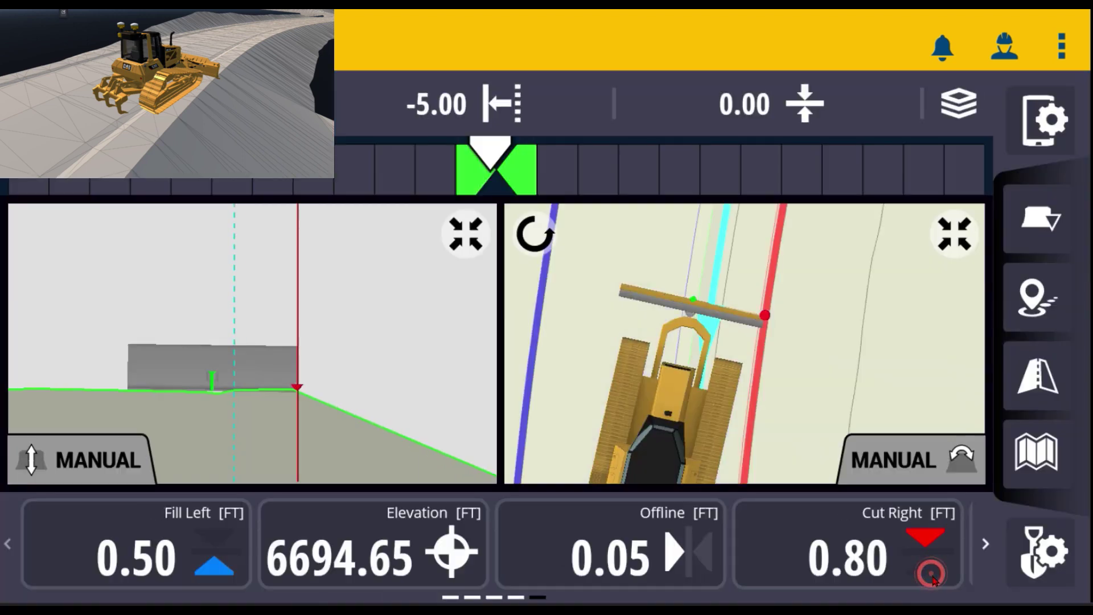
{"action": "left_click", "coordinate": [469, 78]}
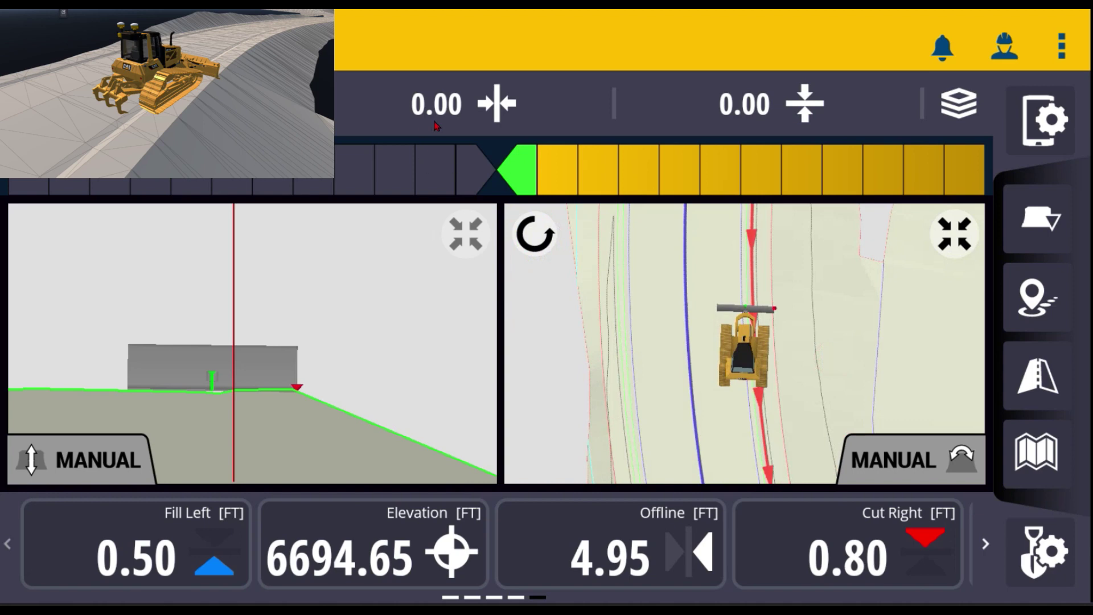
{"action": "left_click", "coordinate": [472, 111]}
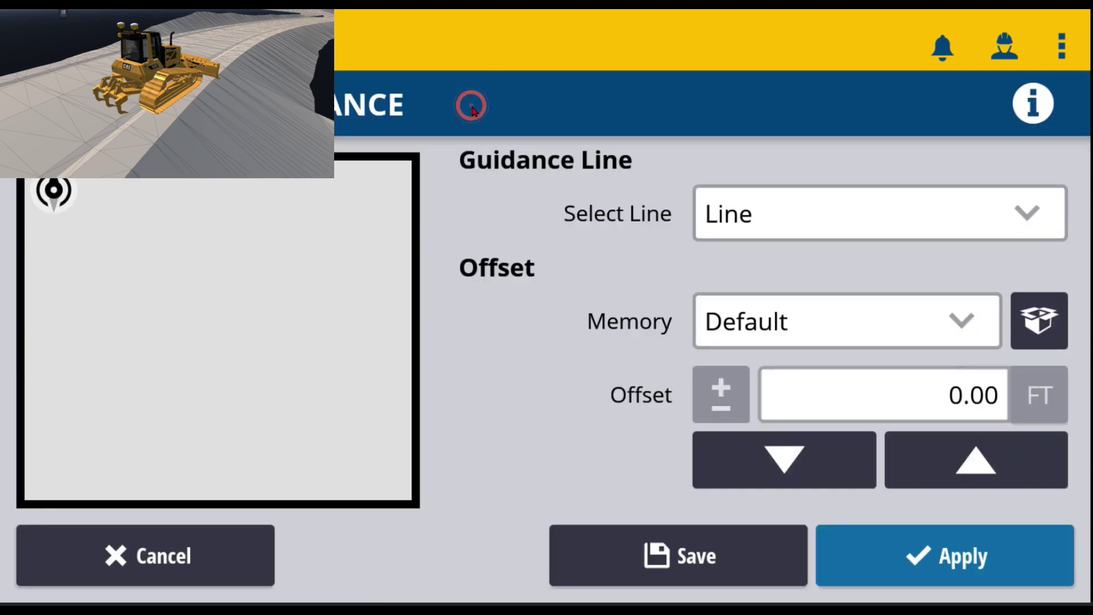
- Set the guidance line to None Selected, apply it, and dismiss the message banner
{"action": "left_click", "coordinate": [825, 220]}
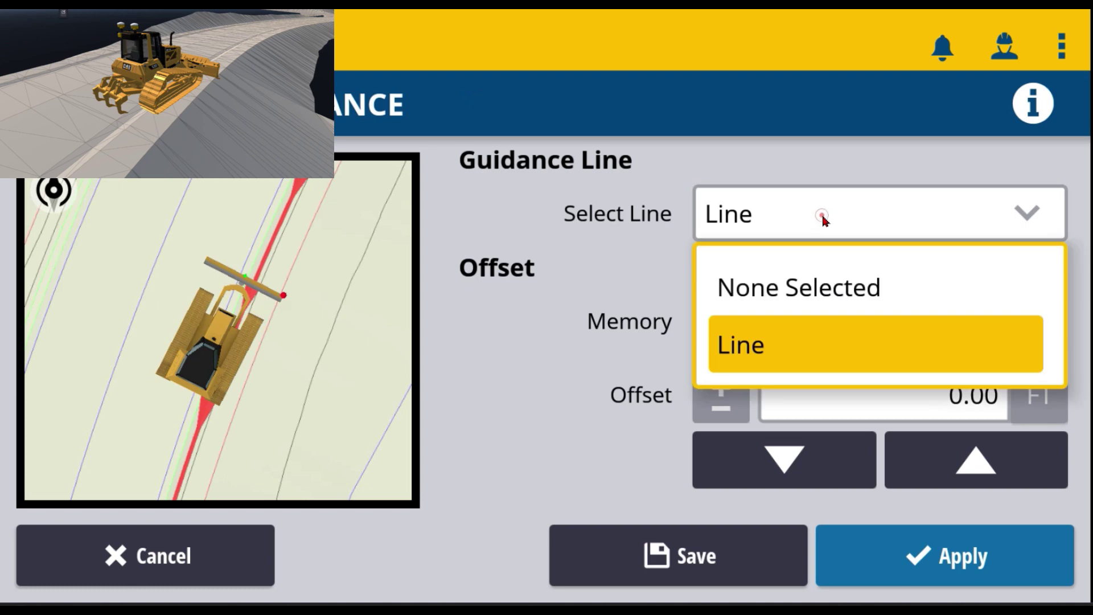
{"action": "left_click", "coordinate": [814, 293]}
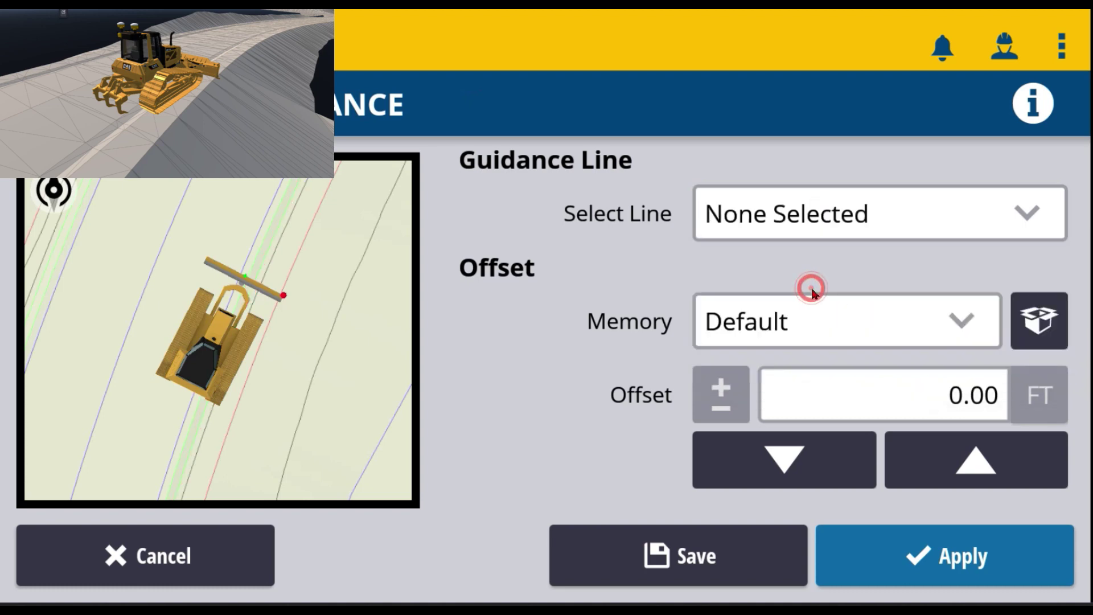
{"action": "left_click", "coordinate": [909, 560]}
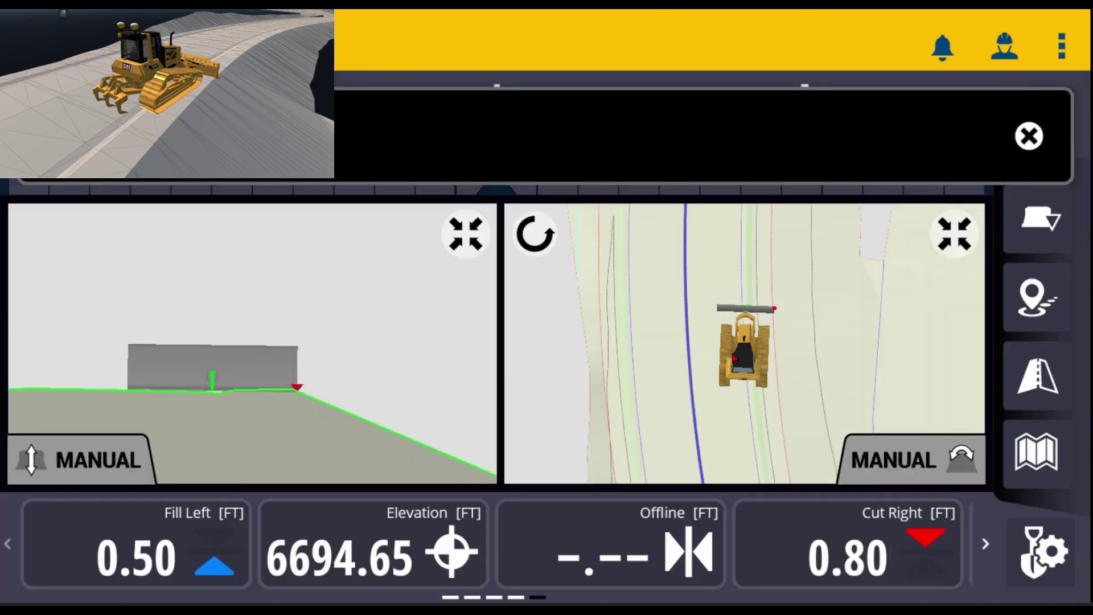
{"action": "left_click", "coordinate": [1029, 135]}
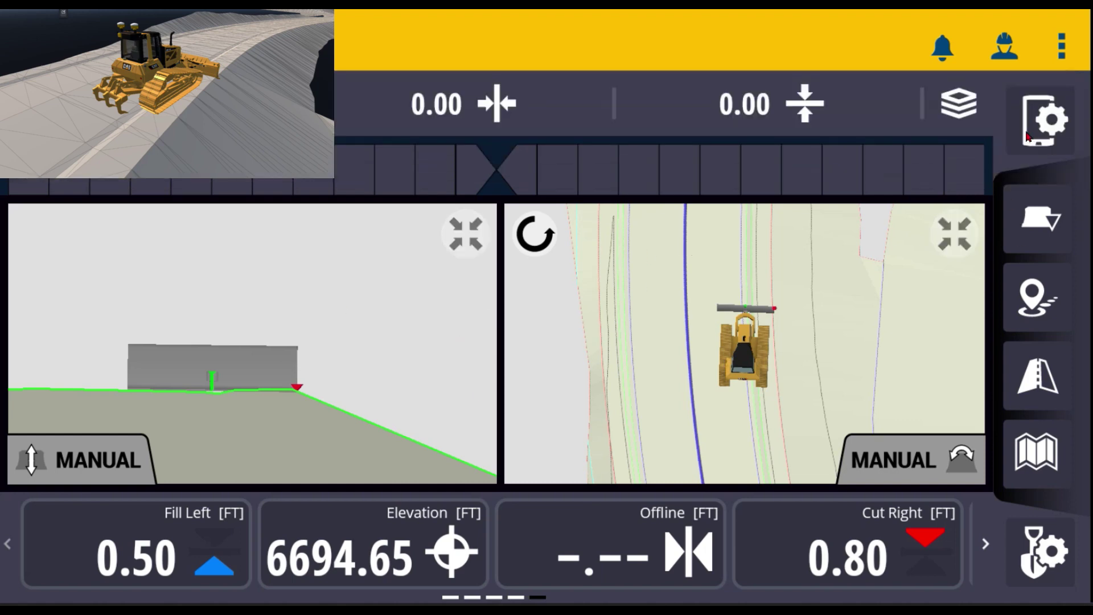